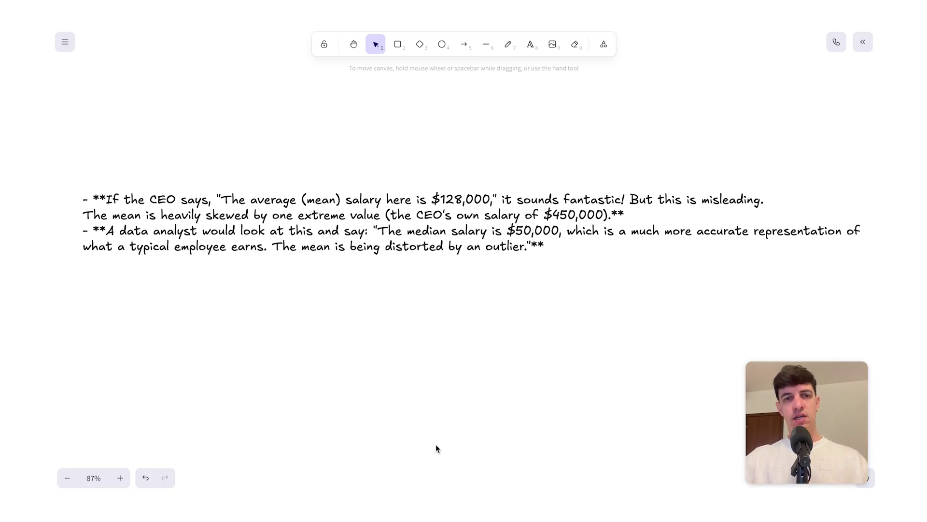
# - Trace the CEO's mean-salary statement and the data analyst's median-salary statement with the laser pointer
pyautogui.press('k')
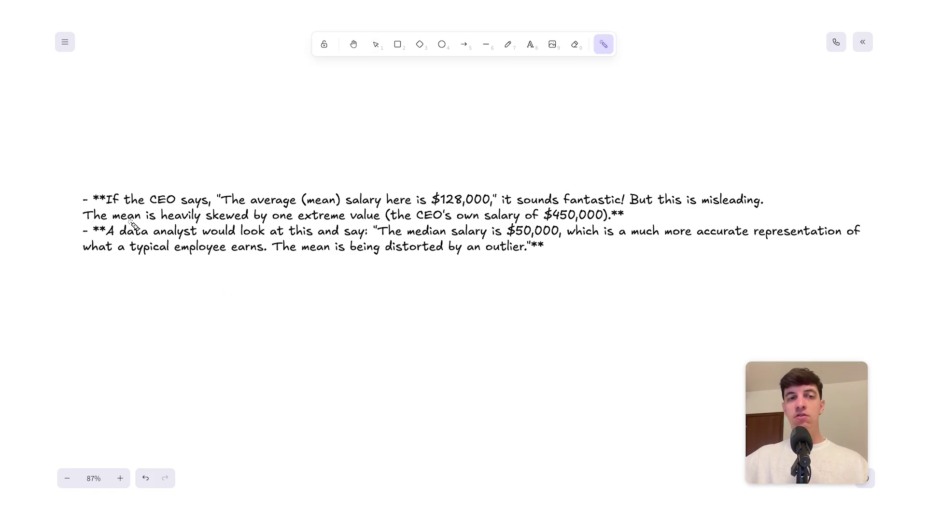
pyautogui.moveTo(75, 194); pyautogui.dragTo(75, 241)
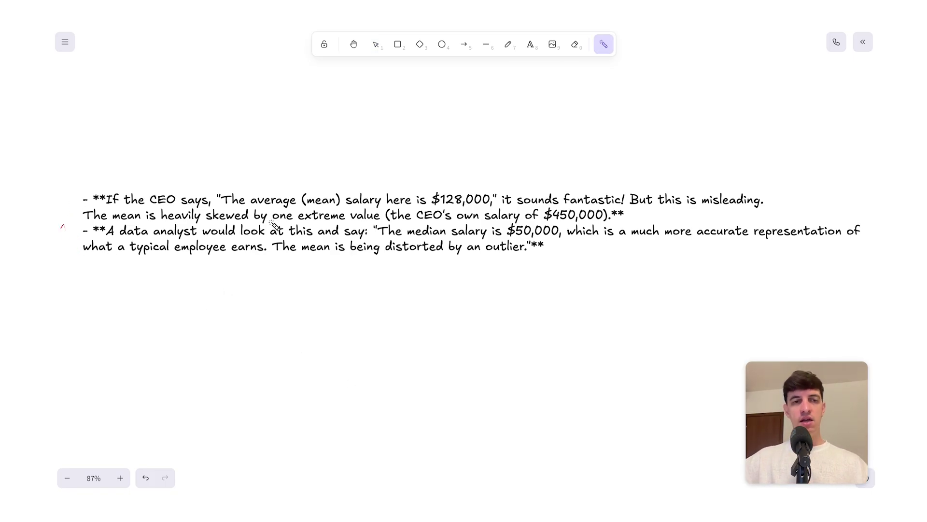
pyautogui.moveTo(152, 205); pyautogui.dragTo(379, 208)
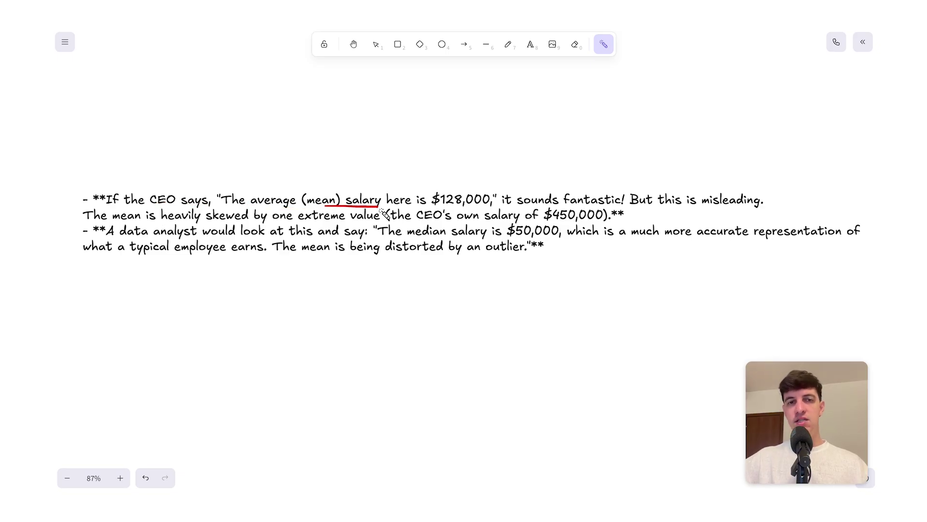
pyautogui.moveTo(436, 208)
pyautogui.mouseDown()
pyautogui.moveTo(749, 216)
pyautogui.moveTo(758, 234)
pyautogui.mouseUp()
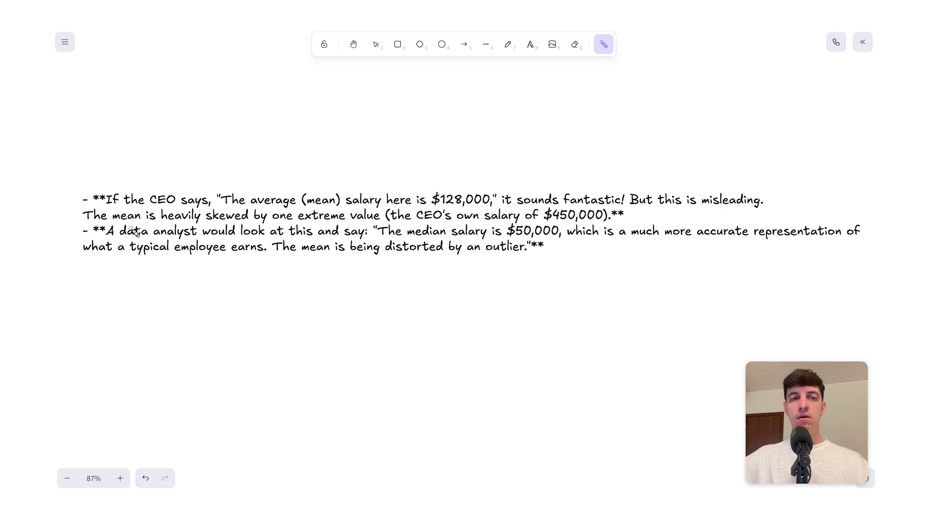
pyautogui.moveTo(173, 223); pyautogui.dragTo(249, 228)
pyautogui.moveTo(269, 227); pyautogui.dragTo(600, 222)
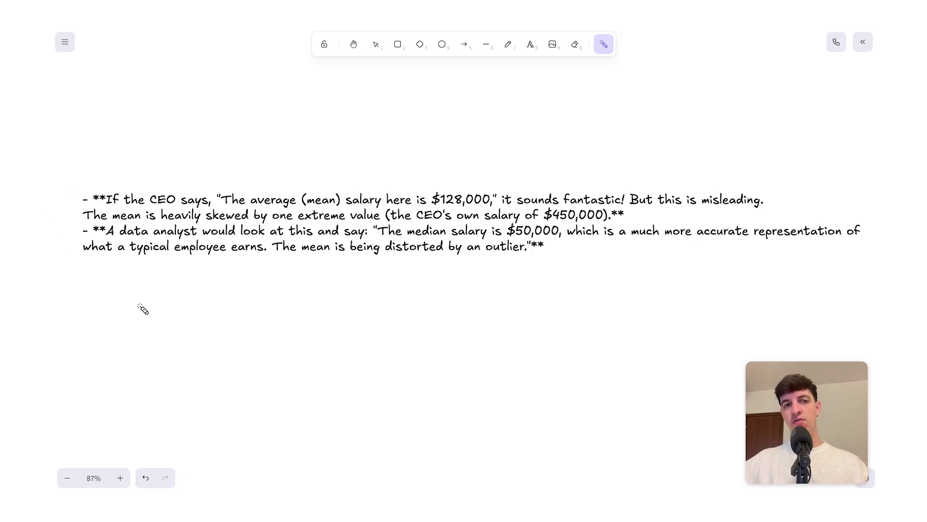
pyautogui.moveTo(146, 239)
pyautogui.mouseDown()
pyautogui.moveTo(563, 240)
pyautogui.moveTo(839, 254)
pyautogui.mouseUp()
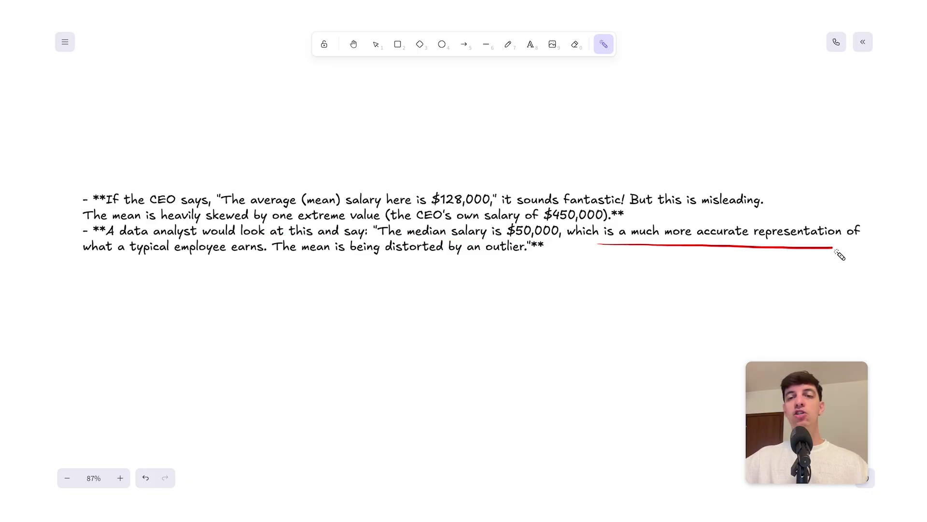
pyautogui.moveTo(87, 262); pyautogui.dragTo(236, 261)
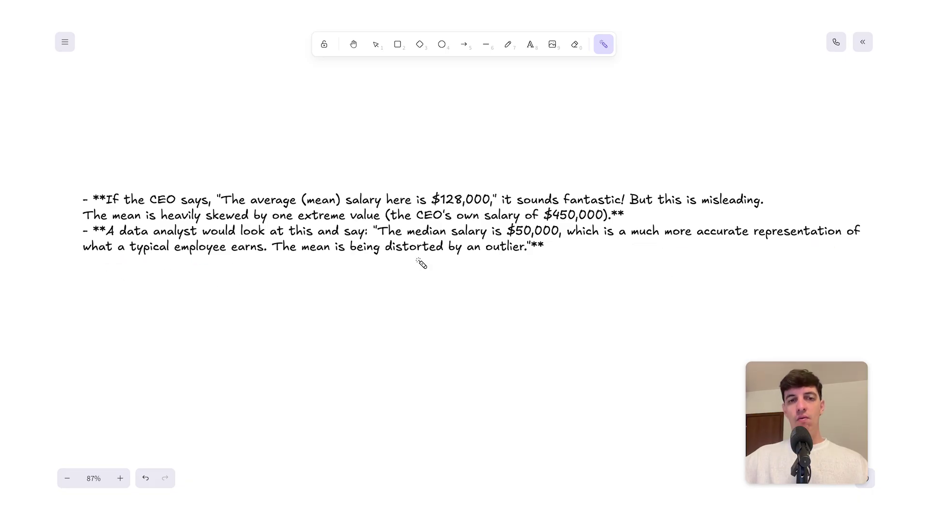
pyautogui.moveTo(284, 257); pyautogui.dragTo(553, 254)
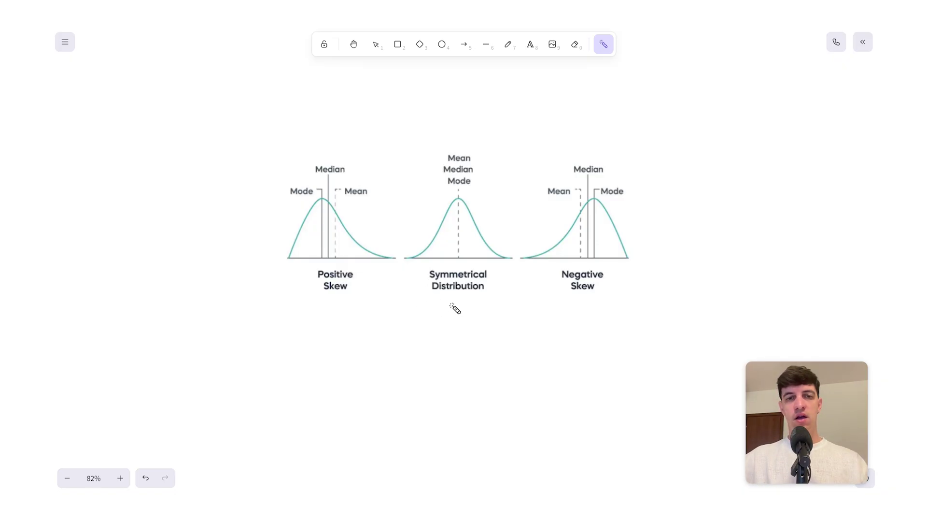
# - Point out the Symmetrical Distribution curve, its centre line and its Mean, Median and Mode labels with the laser pointer
pyautogui.moveTo(428, 298); pyautogui.dragTo(443, 323)
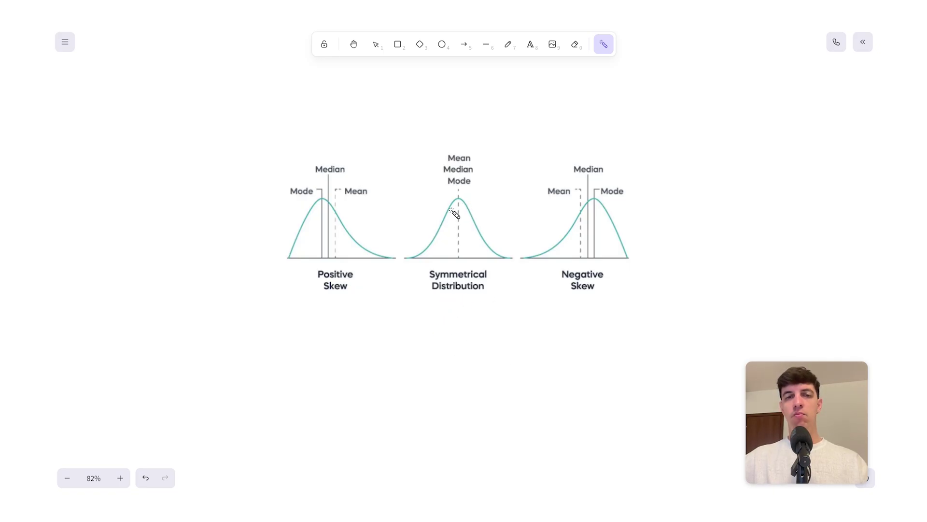
pyautogui.moveTo(460, 261); pyautogui.dragTo(459, 255)
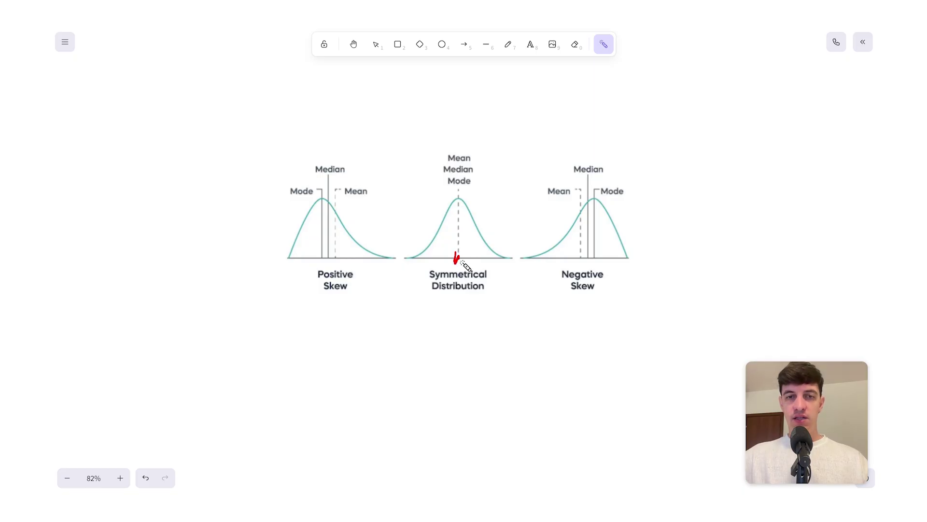
pyautogui.moveTo(481, 159); pyautogui.dragTo(490, 174)
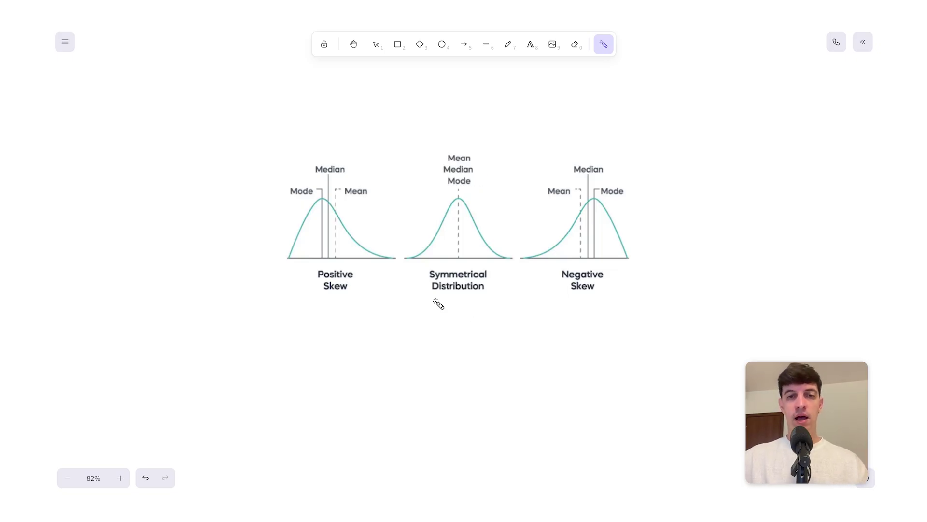
pyautogui.moveTo(437, 301)
pyautogui.mouseDown()
pyautogui.moveTo(472, 306)
pyautogui.moveTo(455, 330)
pyautogui.mouseUp()
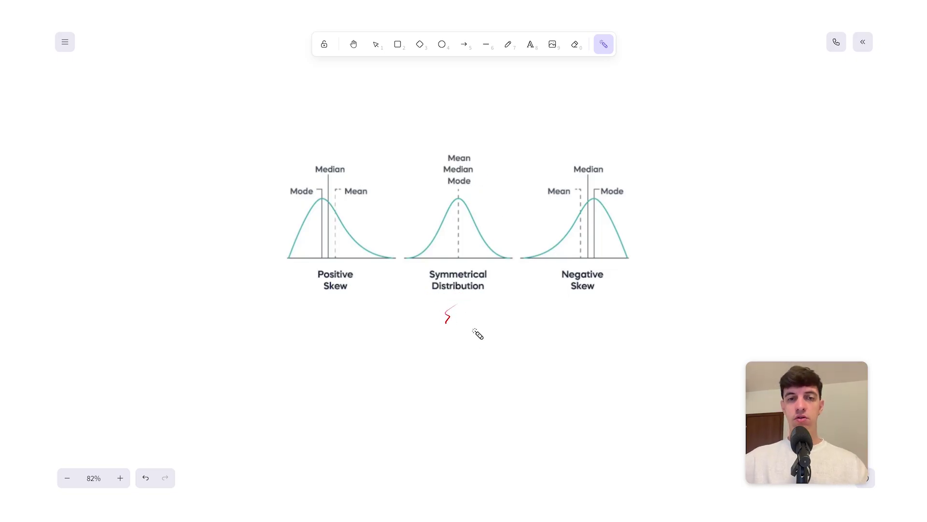
# - Mark the Positive Skew and Negative Skew graphs with the laser pointer, tracing the positive curve's tail and the mean and median labels
pyautogui.moveTo(315, 301); pyautogui.dragTo(363, 301)
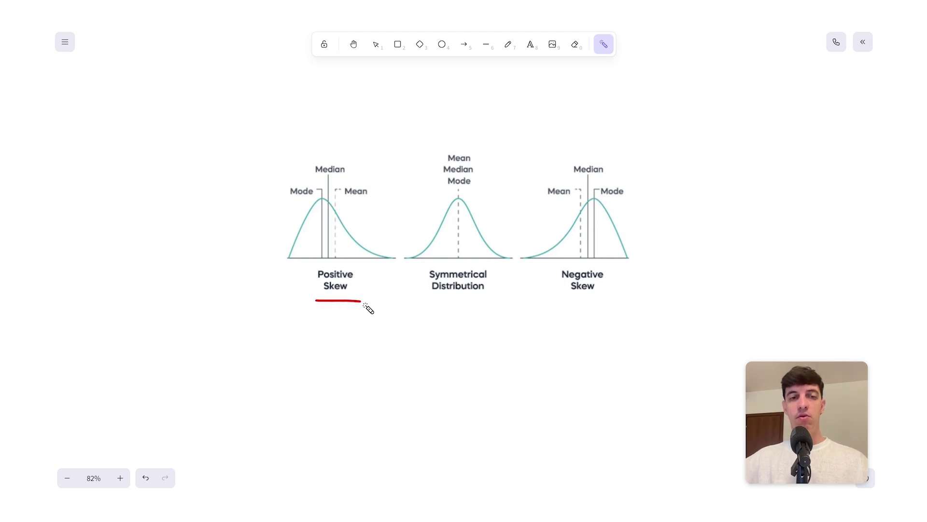
pyautogui.moveTo(561, 301); pyautogui.dragTo(633, 310)
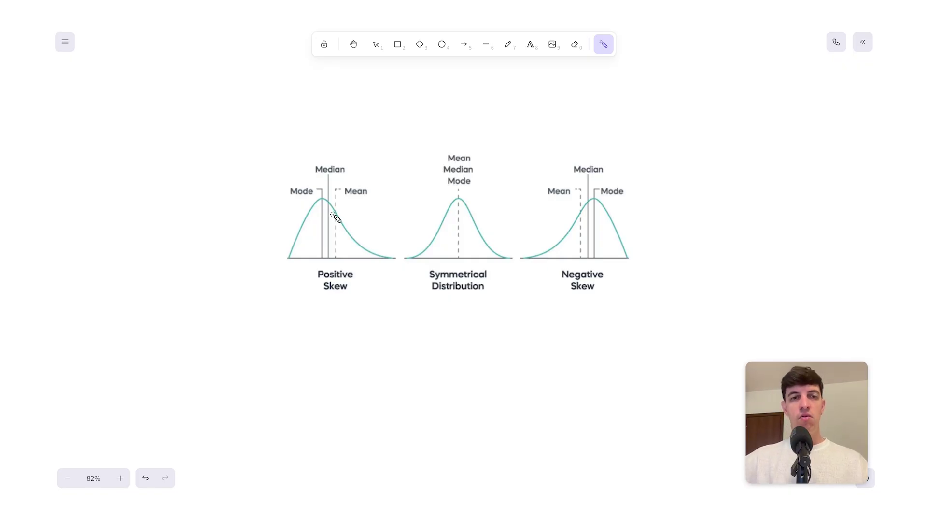
pyautogui.moveTo(317, 203); pyautogui.dragTo(379, 268)
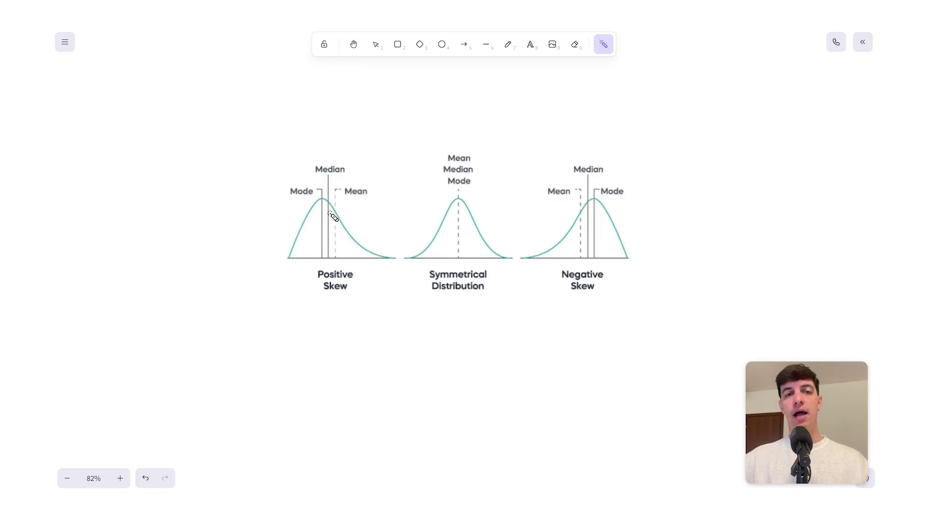
pyautogui.moveTo(332, 256)
pyautogui.mouseDown()
pyautogui.moveTo(359, 265)
pyautogui.moveTo(387, 258)
pyautogui.moveTo(340, 264)
pyautogui.moveTo(397, 255)
pyautogui.mouseUp()
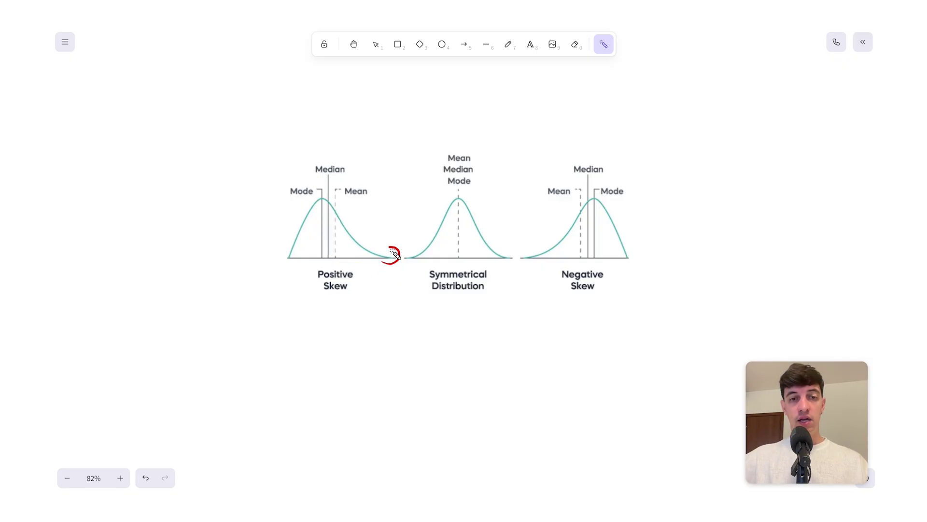
pyautogui.moveTo(348, 203); pyautogui.dragTo(379, 233)
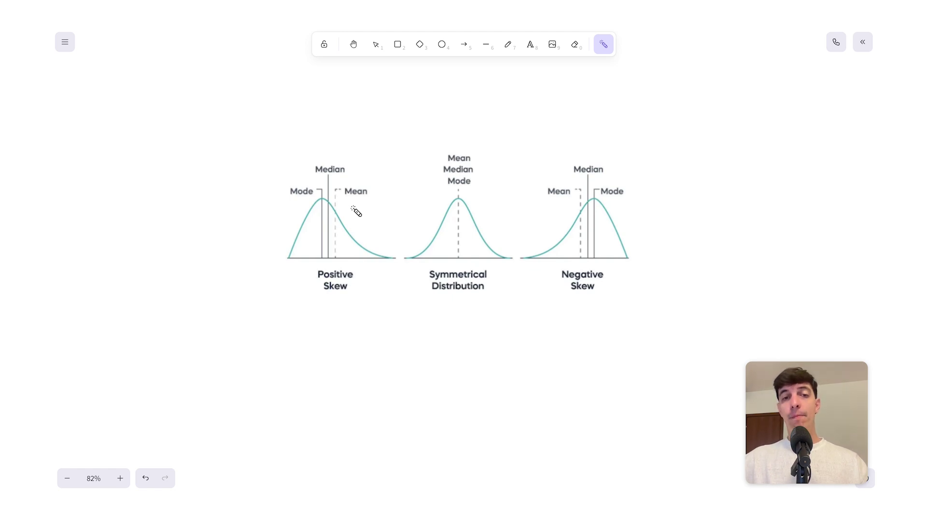
pyautogui.moveTo(320, 297)
pyautogui.mouseDown()
pyautogui.moveTo(376, 295)
pyautogui.moveTo(345, 320)
pyautogui.mouseUp()
pyautogui.moveTo(345, 200); pyautogui.dragTo(364, 207)
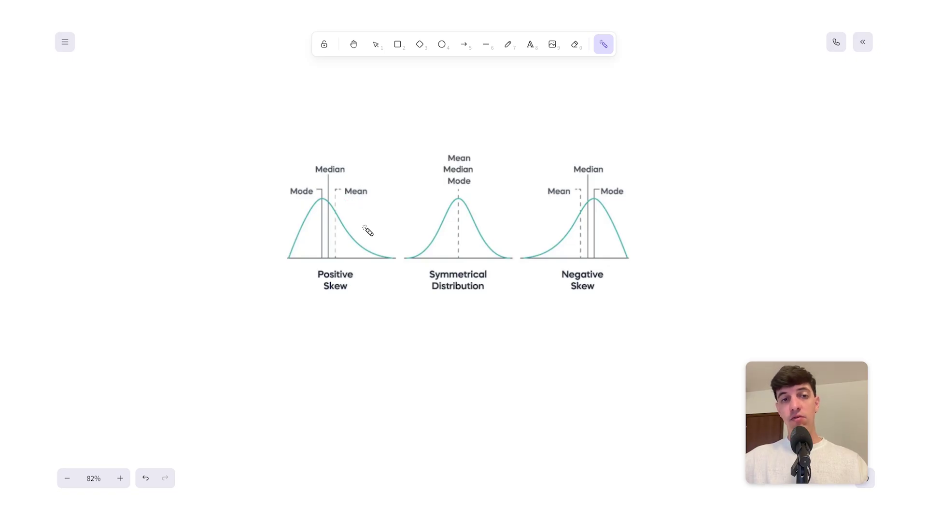
pyautogui.moveTo(317, 180)
pyautogui.mouseDown()
pyautogui.moveTo(356, 173)
pyautogui.moveTo(321, 169)
pyautogui.moveTo(369, 190)
pyautogui.mouseUp()
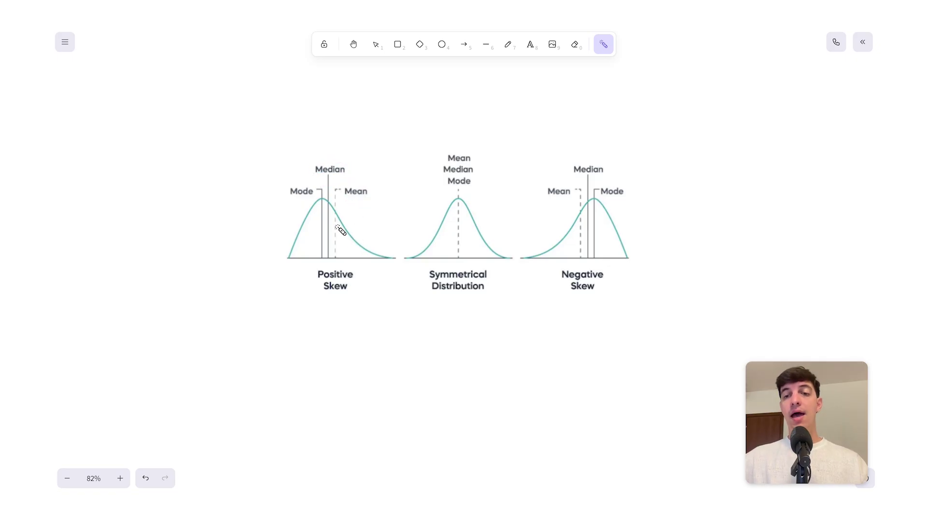
pyautogui.moveTo(558, 292); pyautogui.dragTo(591, 329)
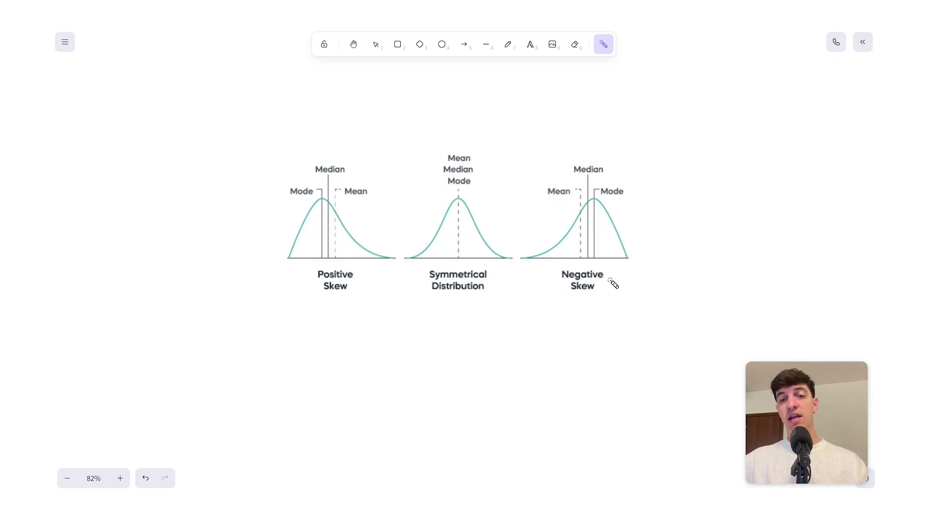
pyautogui.moveTo(548, 196)
pyautogui.mouseDown()
pyautogui.moveTo(563, 198)
pyautogui.moveTo(541, 216)
pyautogui.moveTo(552, 218)
pyautogui.mouseUp()
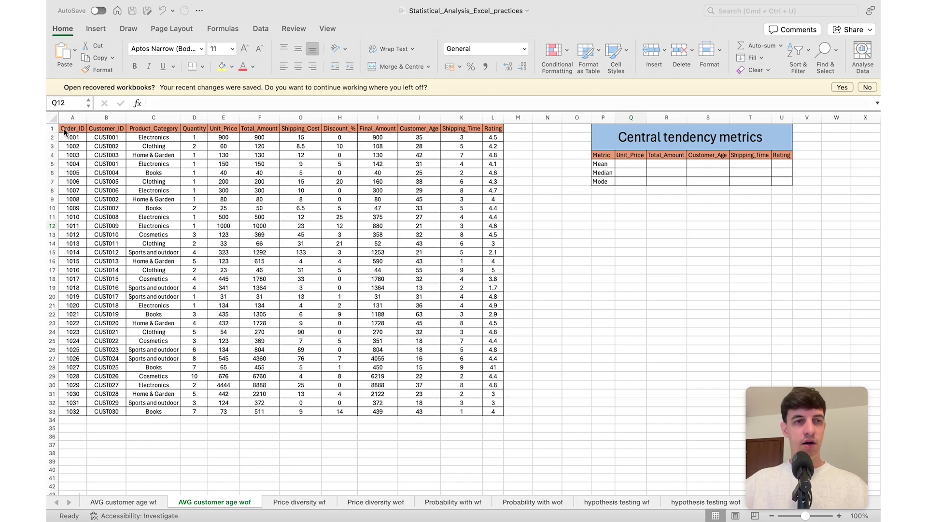
# - Examine the order data and the Central tendency metrics table in the AVG customer age wof sheet
pyautogui.moveTo(178, 174); pyautogui.dragTo(464, 360)
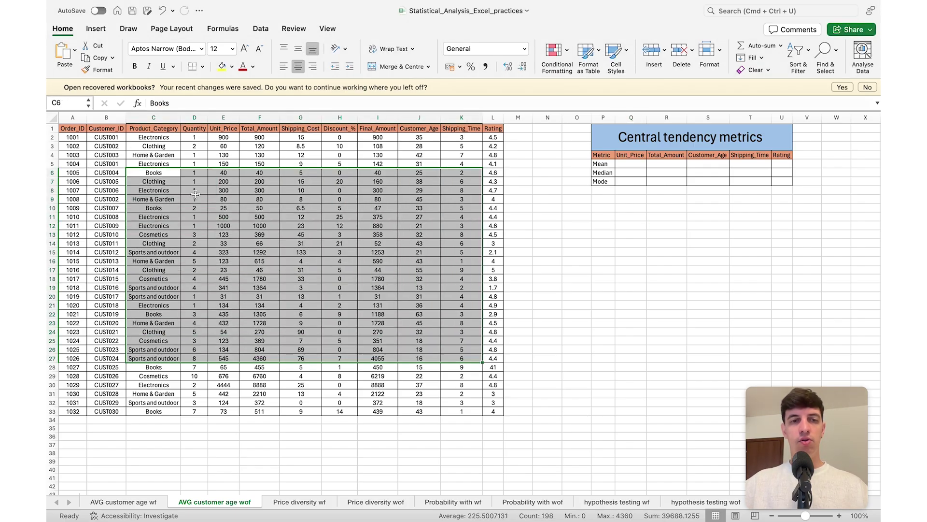
pyautogui.moveTo(154, 172); pyautogui.dragTo(377, 393)
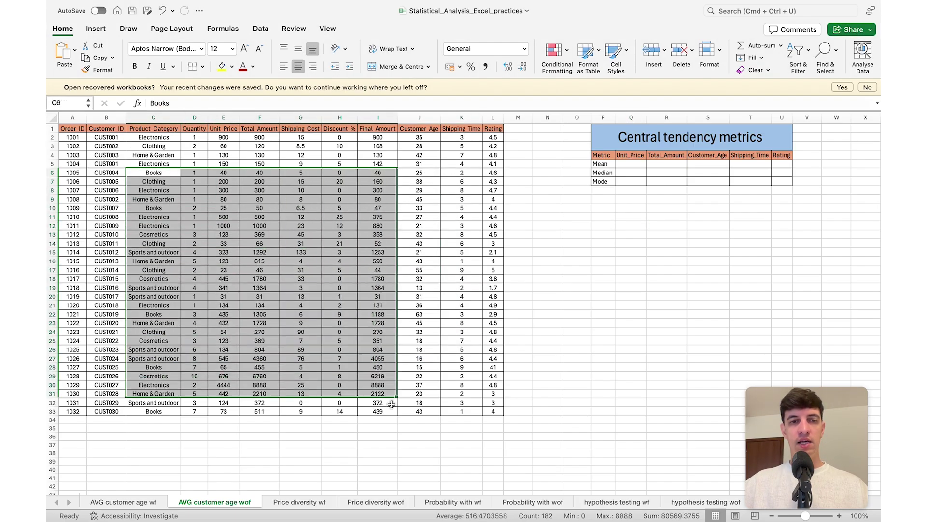
pyautogui.click(610, 135)
pyautogui.click(733, 218)
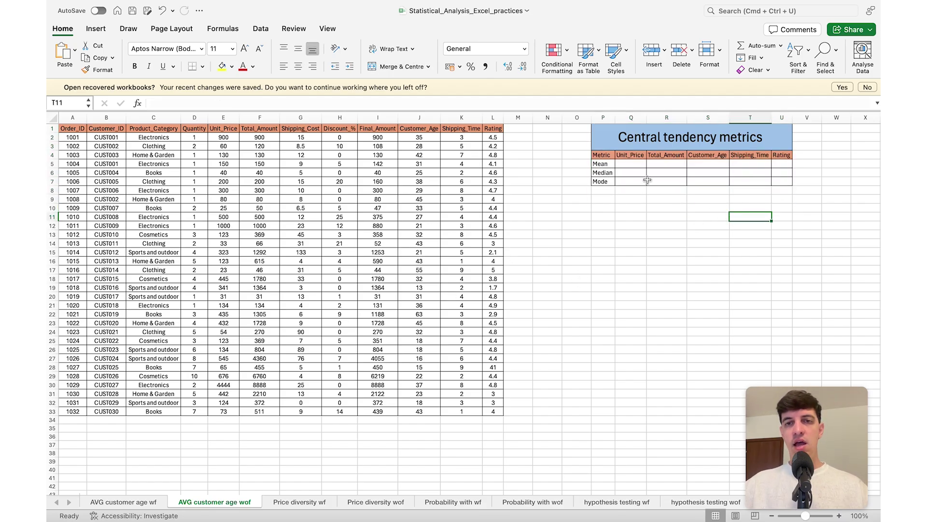
pyautogui.click(606, 164)
pyautogui.click(602, 181)
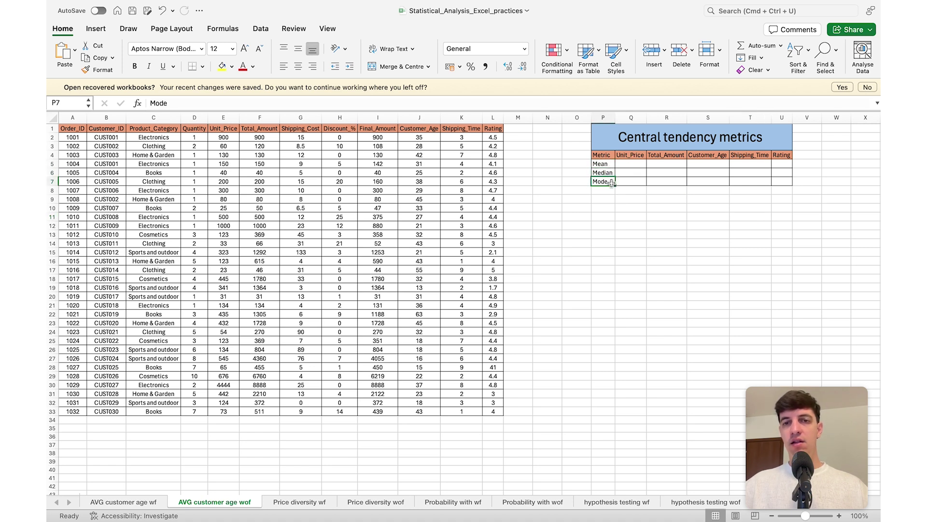
# - Calculate the mean Unit_Price in cell Q5 with the AVERAGE function over E2:E33 and check its formula
pyautogui.click(634, 164)
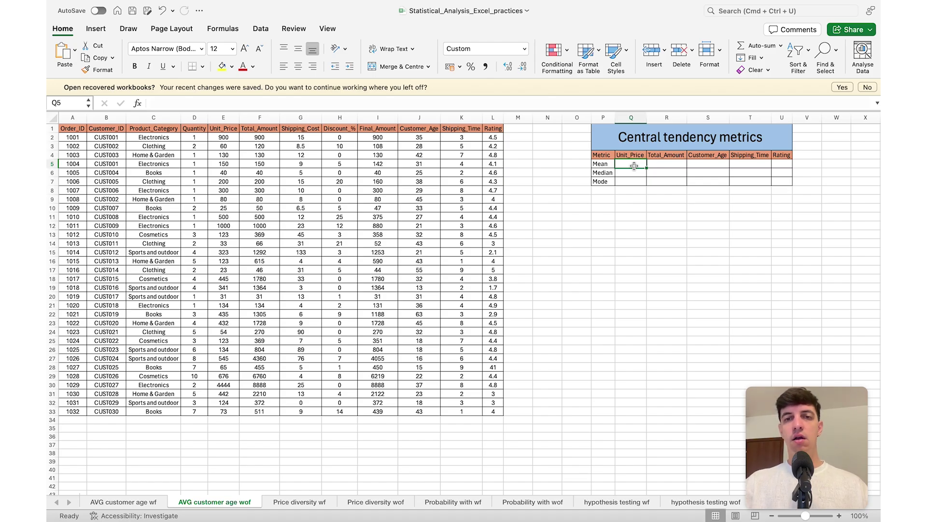
pyautogui.write('=av')
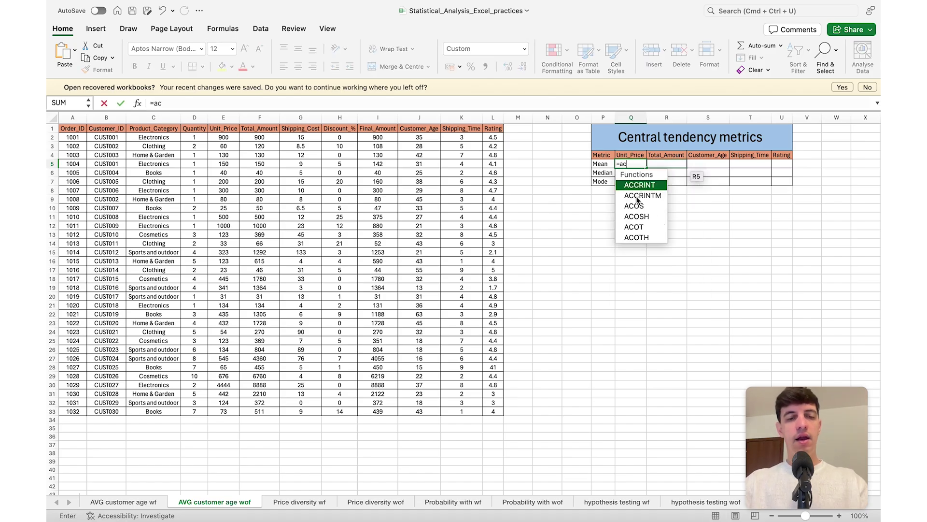
pyautogui.write('e')
pyautogui.doubleClick(636, 185)
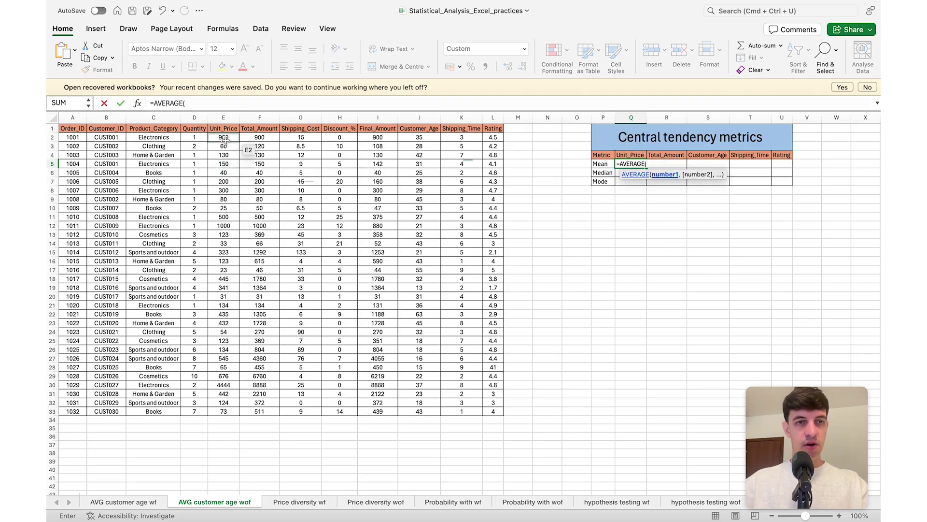
pyautogui.moveTo(225, 139); pyautogui.dragTo(213, 410)
pyautogui.press('Return')
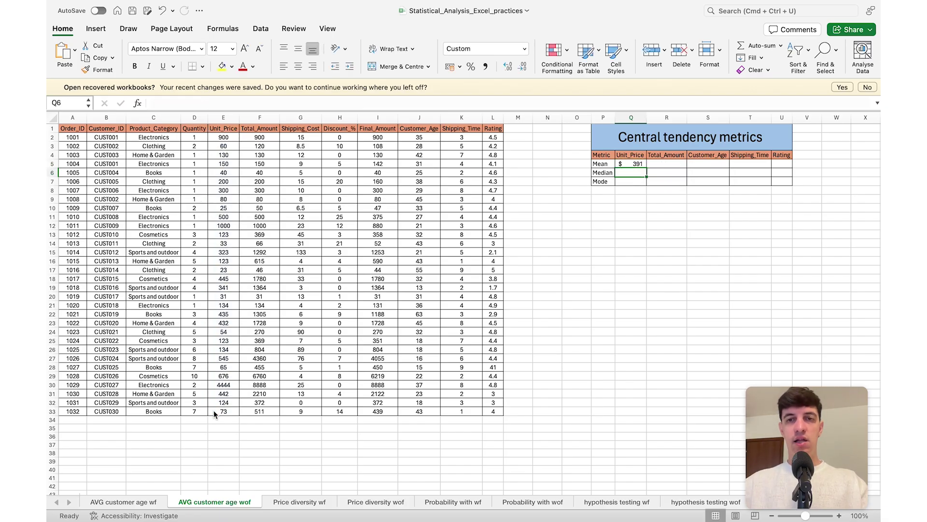
pyautogui.click(631, 165)
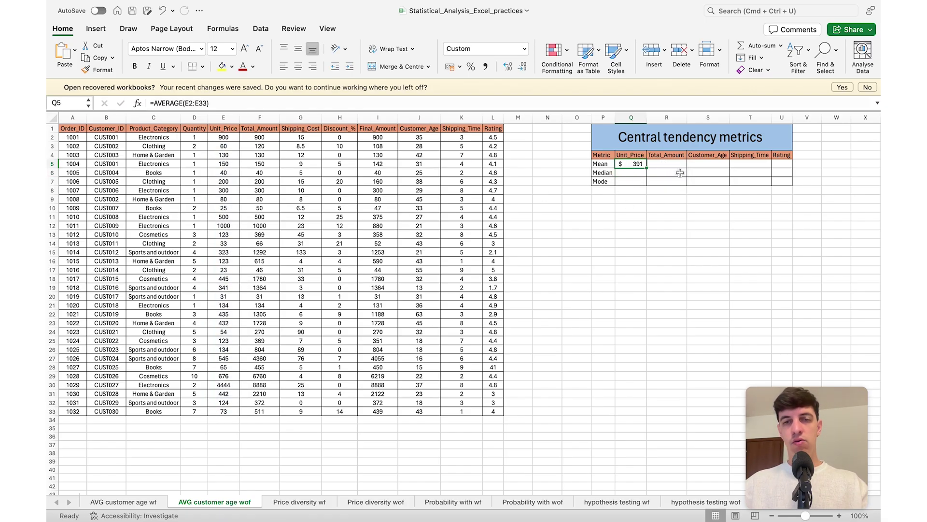
# - Calculate the median Unit_Price in cell Q6 with the MEDIAN function over E2:E33
pyautogui.click(624, 174)
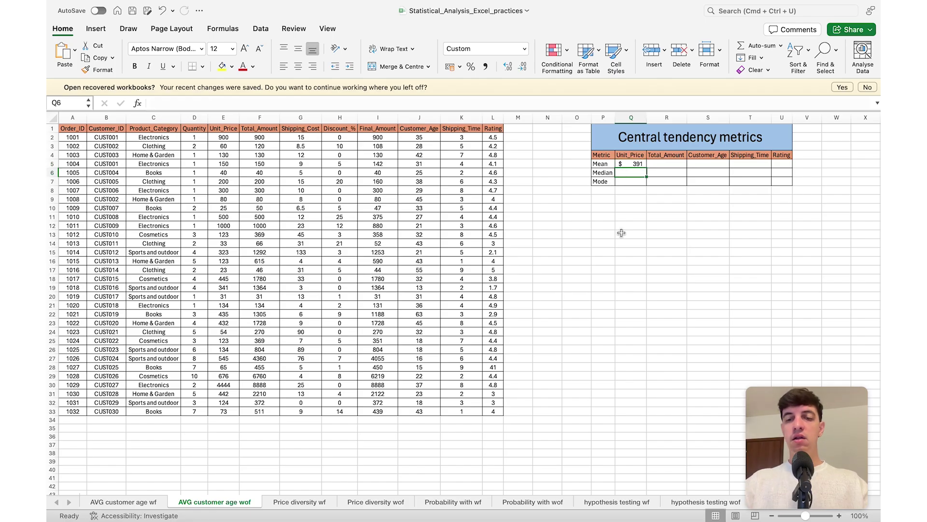
pyautogui.write('=')
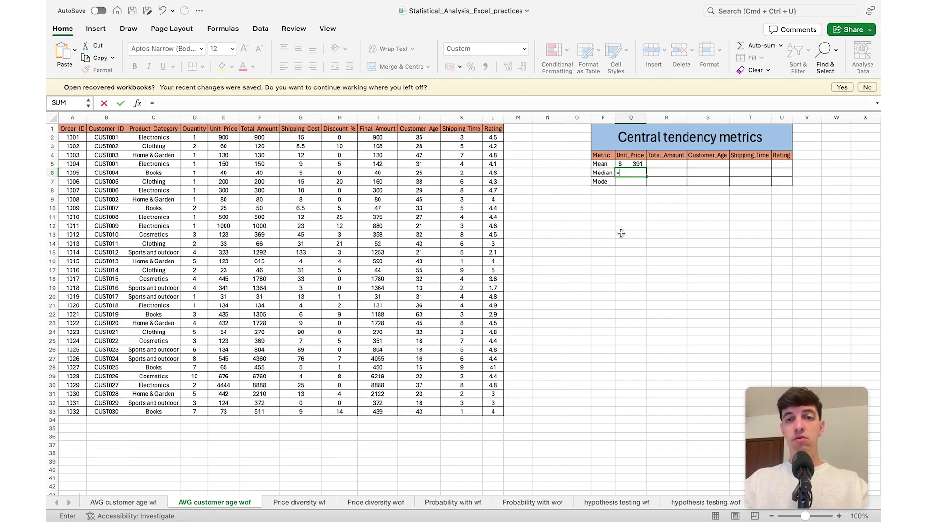
pyautogui.write('MED')
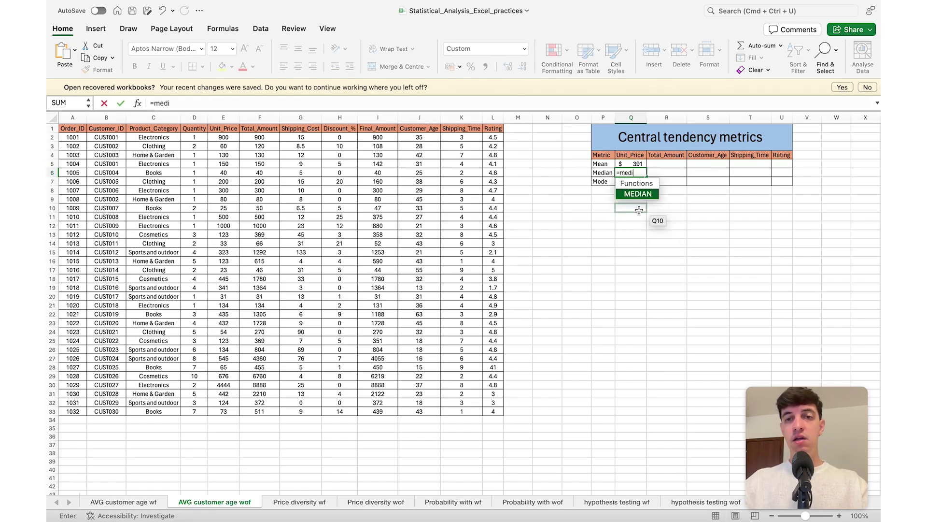
pyautogui.press('Tab')
pyautogui.moveTo(223, 137); pyautogui.dragTo(216, 413)
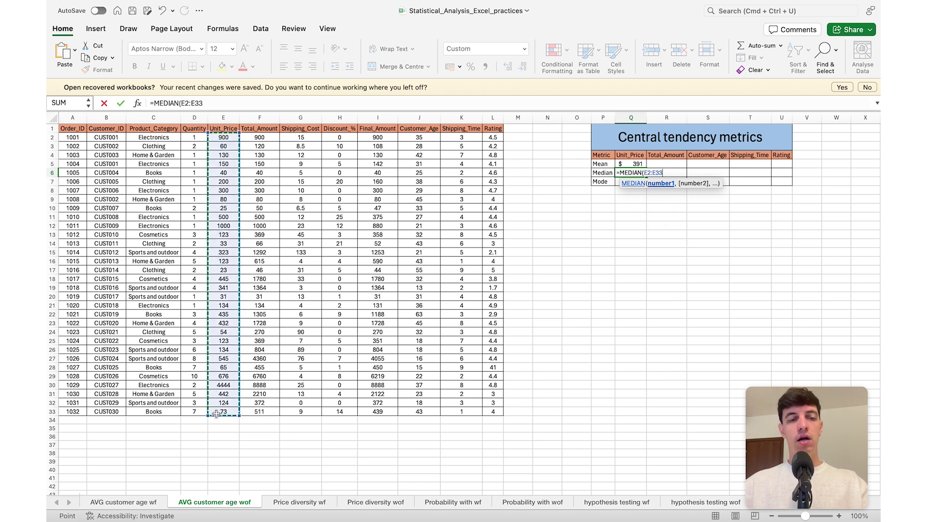
pyautogui.write(')')
pyautogui.press('Return')
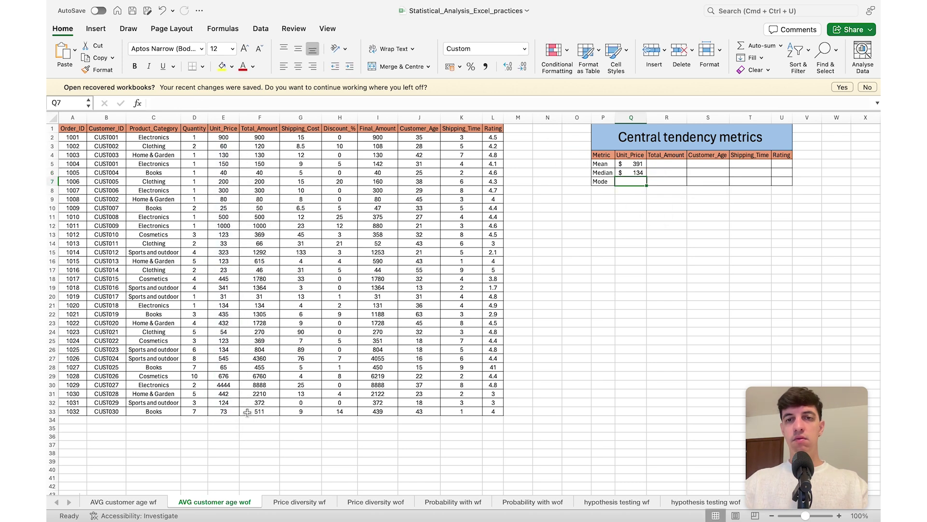
# - Review the median and mean formulas in Q6 and Q5 against the Unit_Price values in E2:E33, including E30 and E14
pyautogui.click(632, 172)
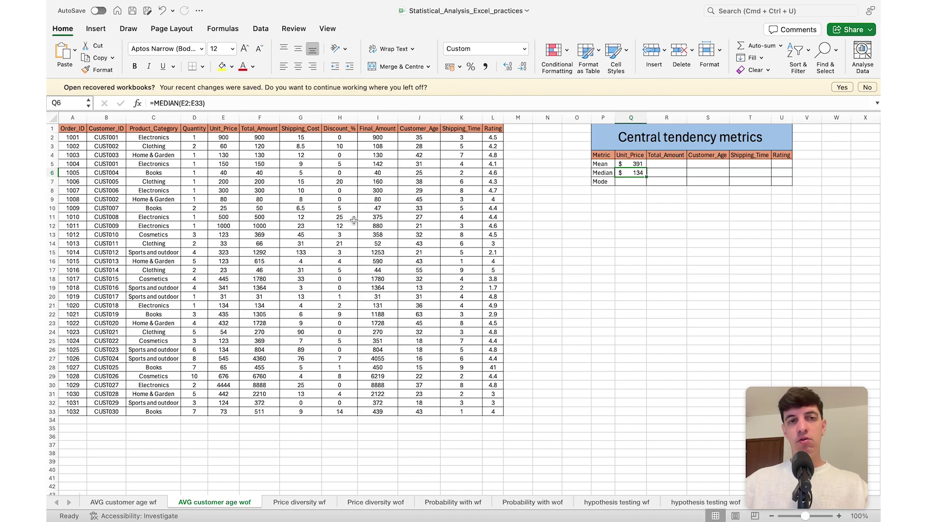
pyautogui.moveTo(223, 137); pyautogui.dragTo(234, 413)
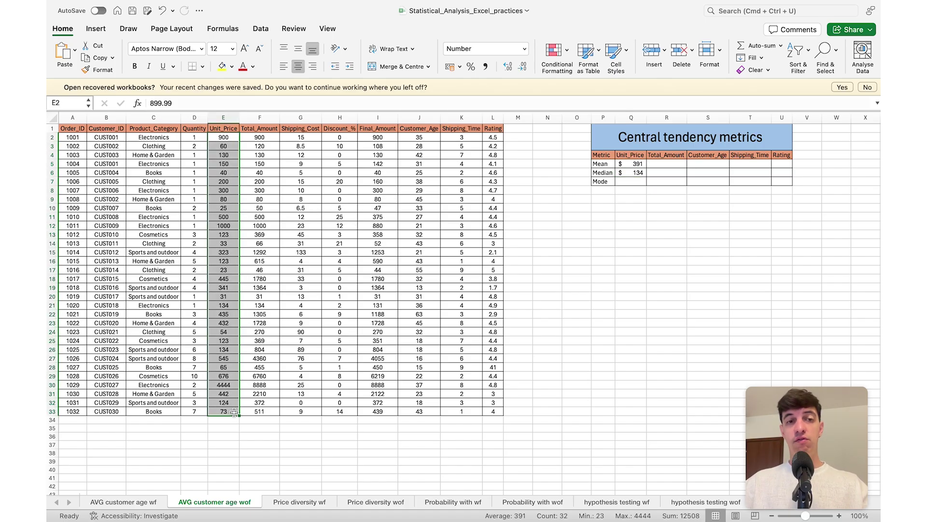
pyautogui.click(232, 385)
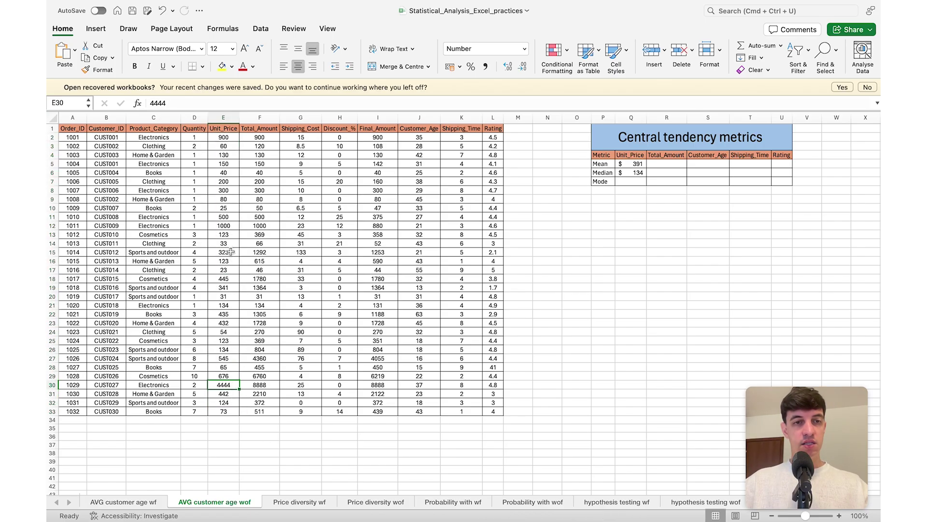
pyautogui.click(231, 270)
pyautogui.click(231, 245)
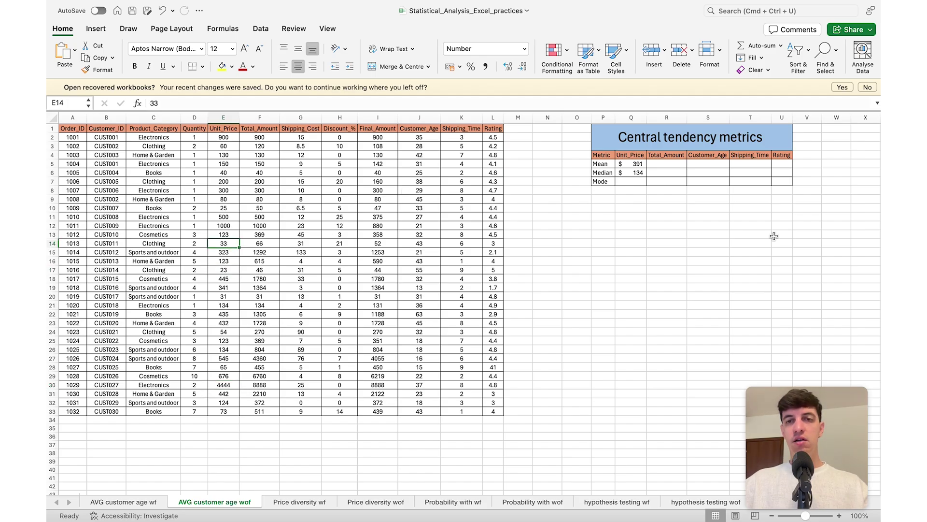
pyautogui.click(641, 164)
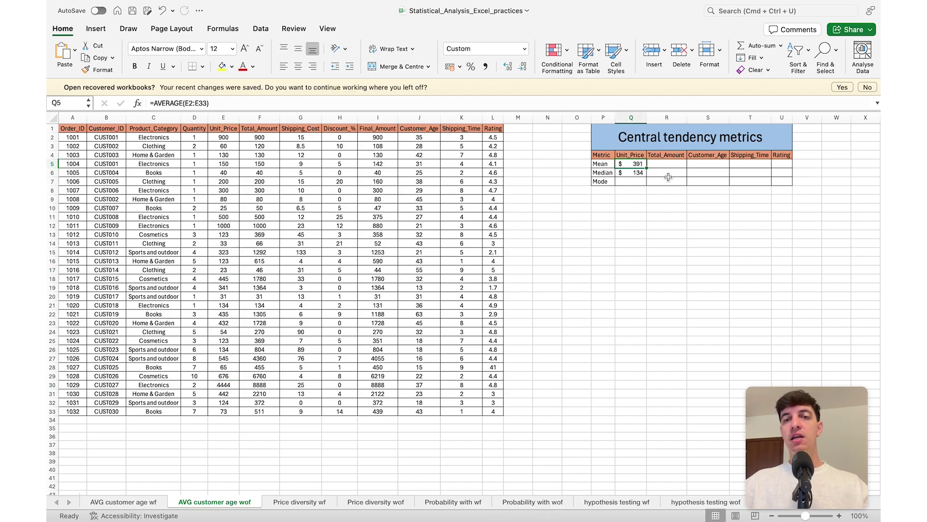
# - Calculate the mode of Unit_Price in cell Q7 with the MODE.SNGL function over E2:E33
pyautogui.click(633, 182)
pyautogui.write('=')
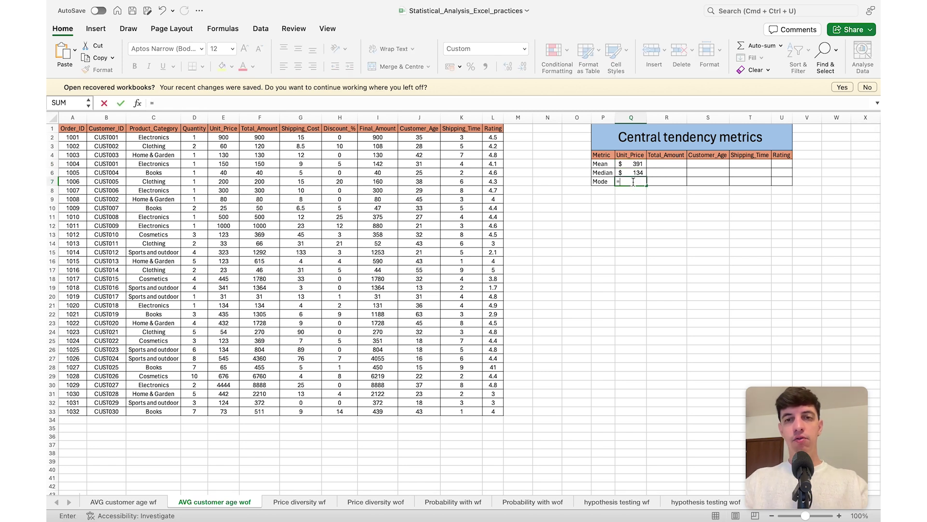
pyautogui.write('mod')
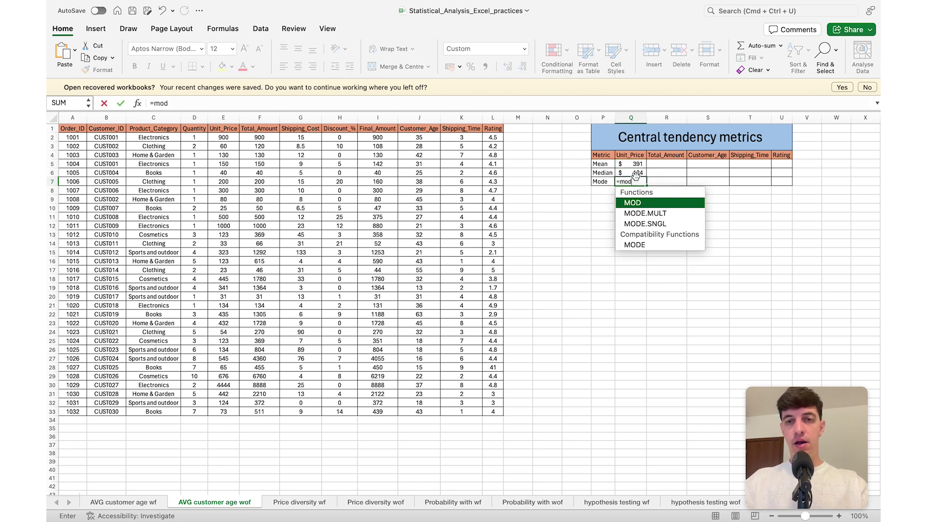
pyautogui.doubleClick(640, 222)
pyautogui.moveTo(219, 139); pyautogui.dragTo(226, 411)
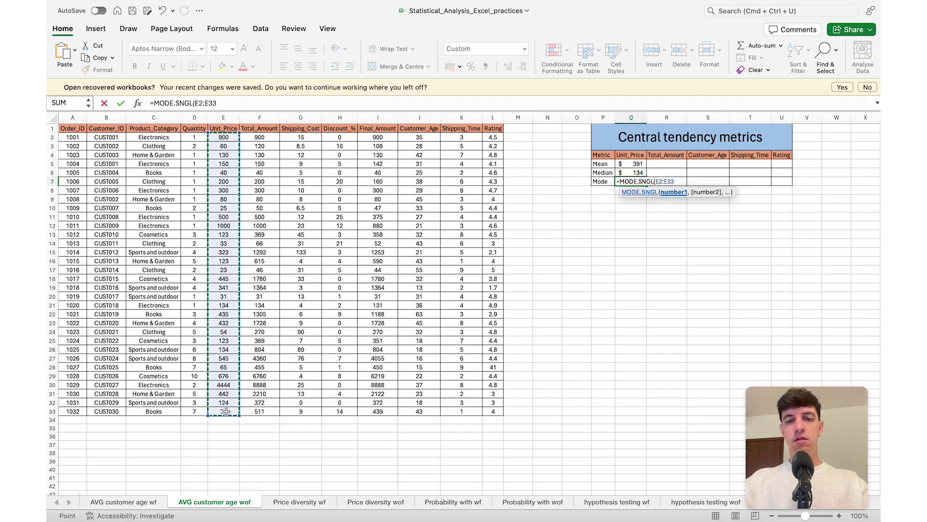
pyautogui.press('Return')
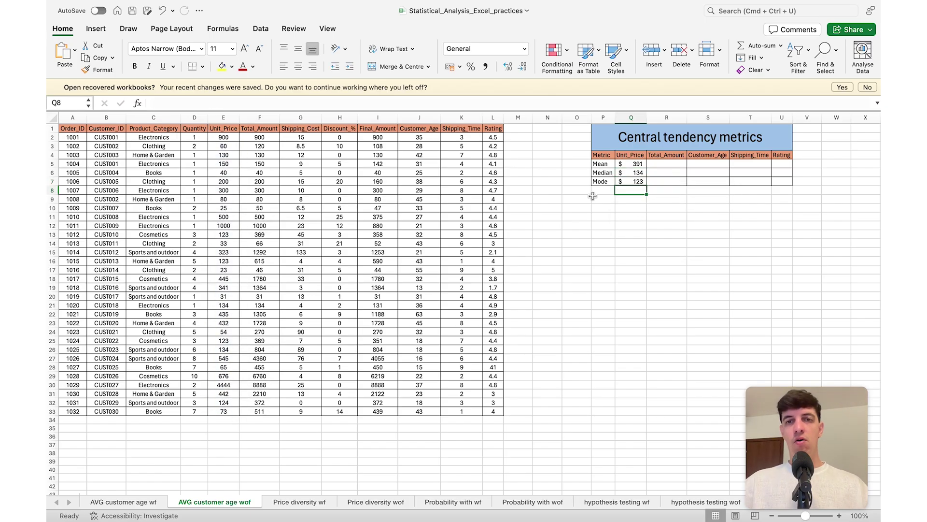
# - Check the mode formula in Q7 and locate the matching Unit_Price entries in E13, E16 and E25
pyautogui.click(631, 182)
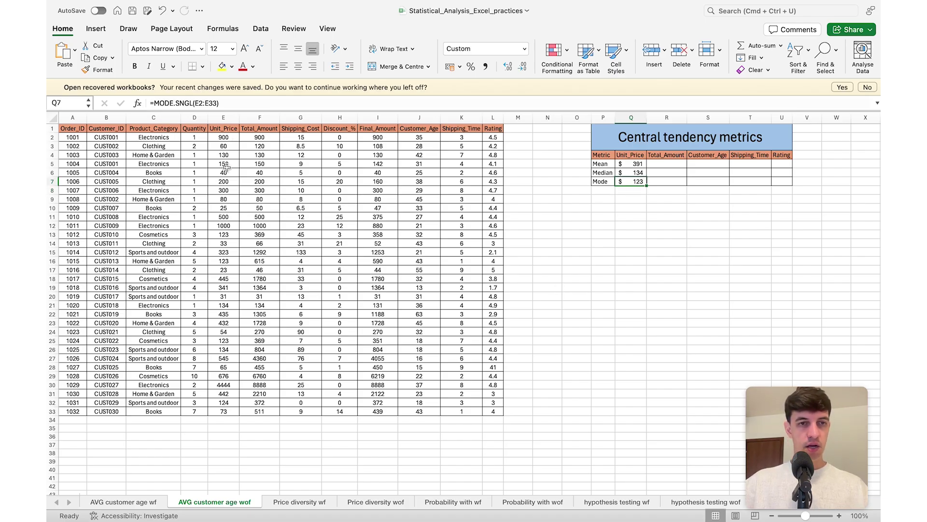
pyautogui.click(230, 234)
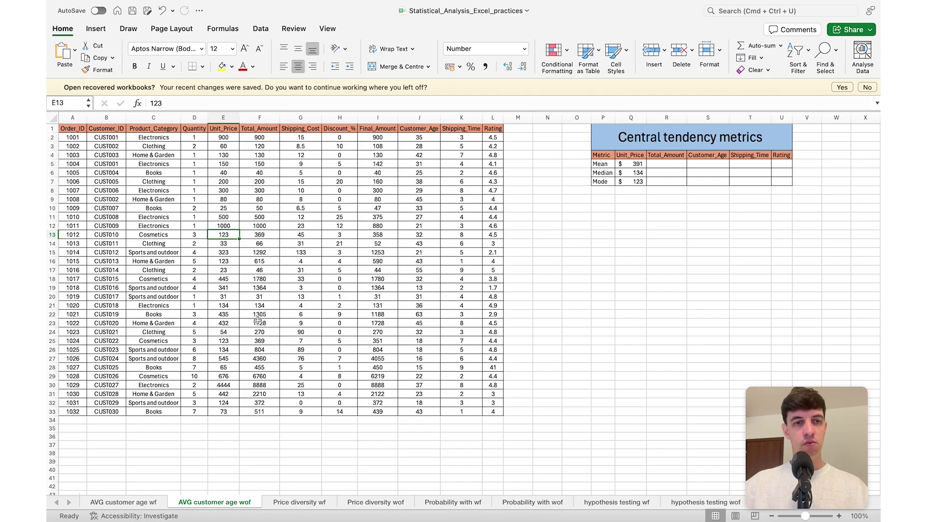
pyautogui.click(227, 261)
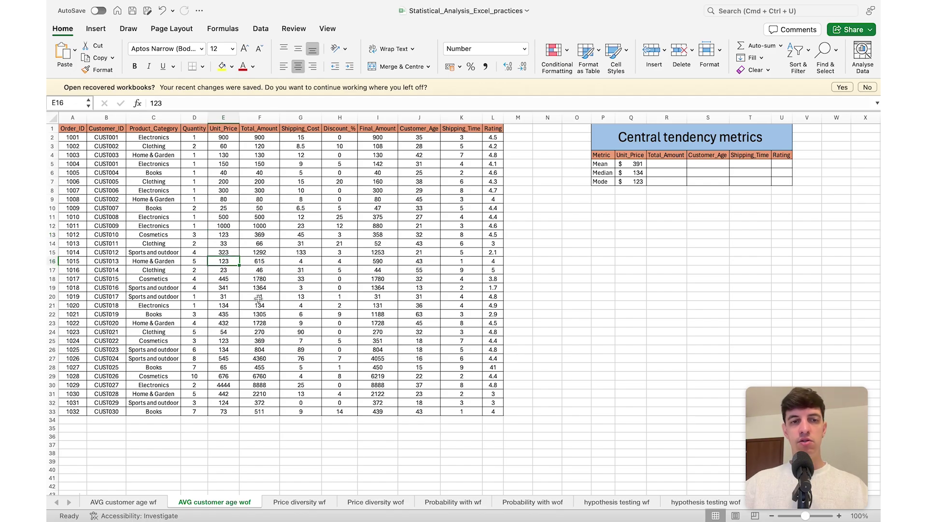
pyautogui.click(231, 340)
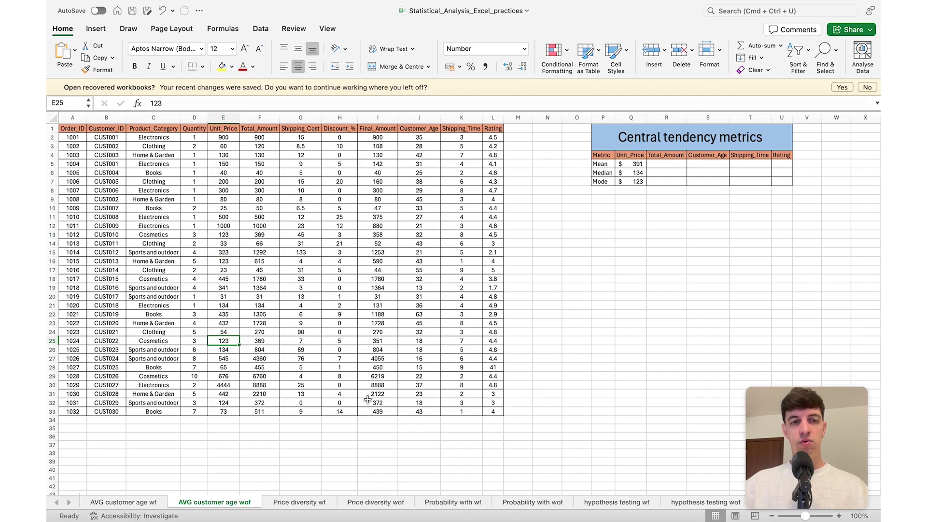
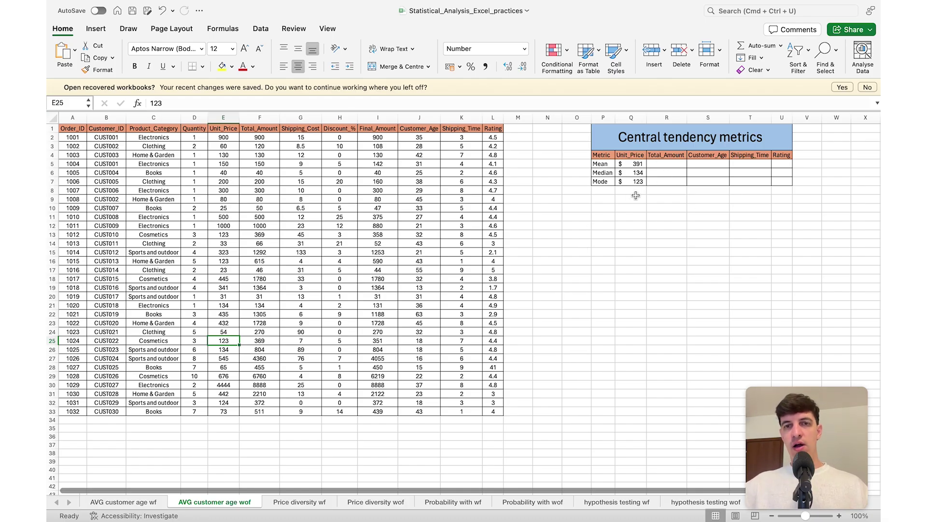
# - Compare the mean and median Unit_Price in Q5:Q6 with the spread of values in the Unit_Price column
pyautogui.moveTo(638, 165); pyautogui.dragTo(638, 174)
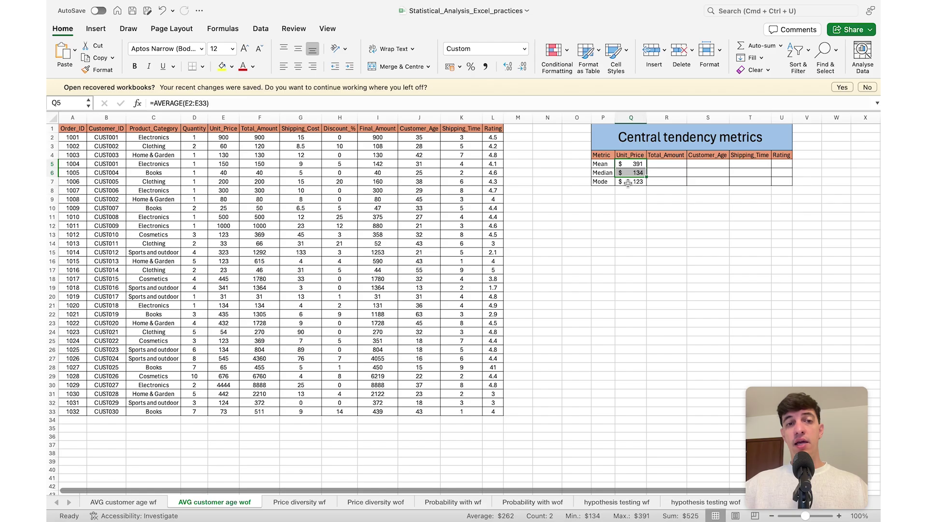
pyautogui.moveTo(225, 137); pyautogui.dragTo(229, 413)
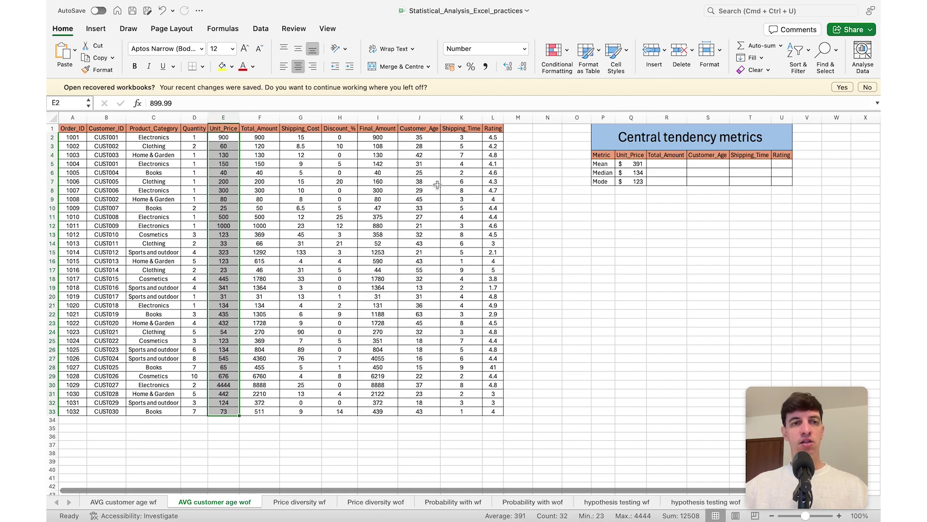
pyautogui.moveTo(223, 154); pyautogui.dragTo(223, 340)
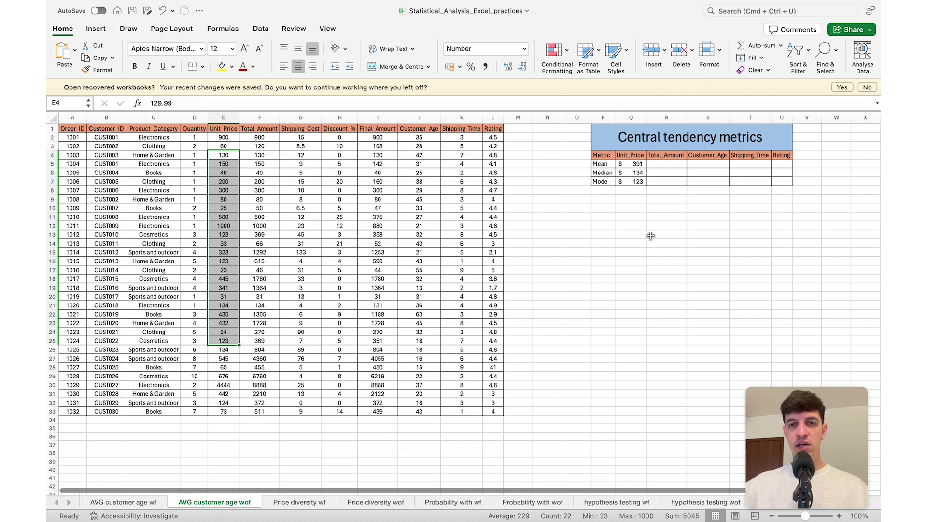
# - Calculate the maximum Unit_Price in cell P11 with the MAX function over E2:E33 and check its formula
pyautogui.click(605, 217)
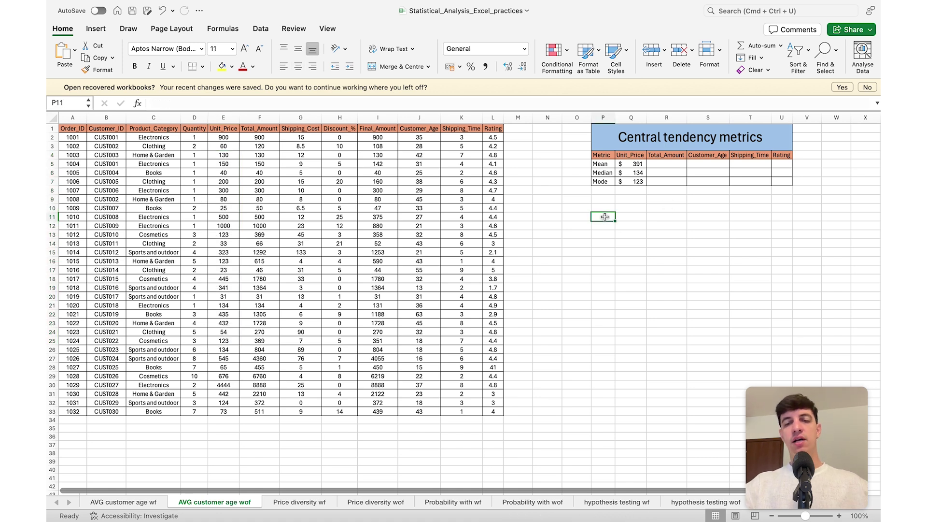
pyautogui.write('=MAX(')
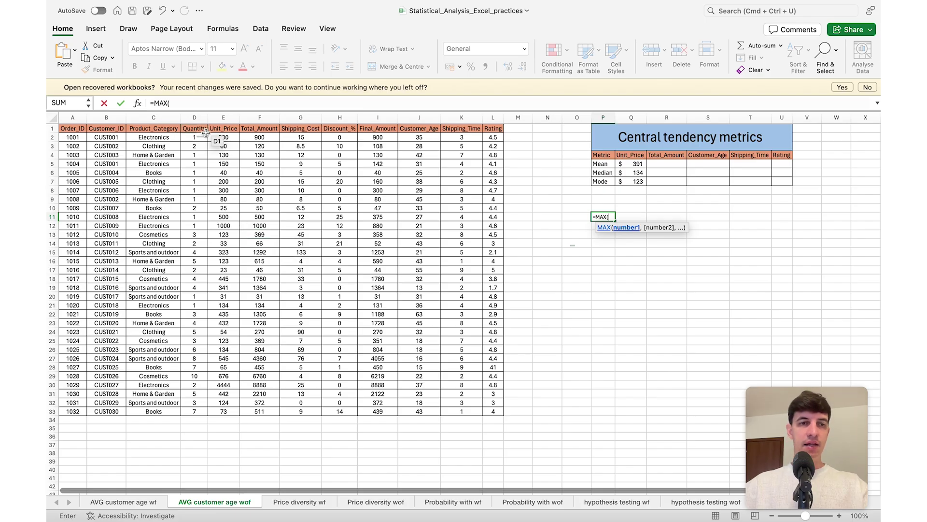
pyautogui.moveTo(223, 137); pyautogui.dragTo(221, 411)
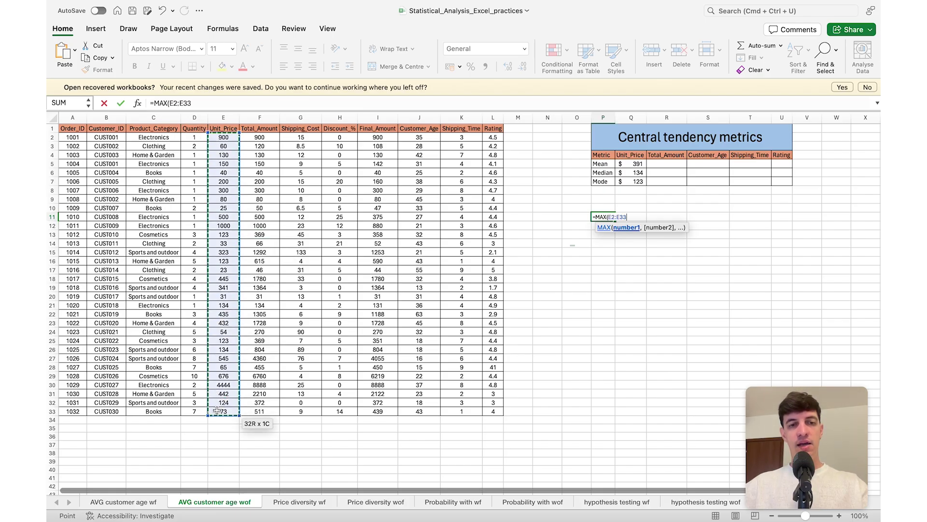
pyautogui.write(')')
pyautogui.press('Return')
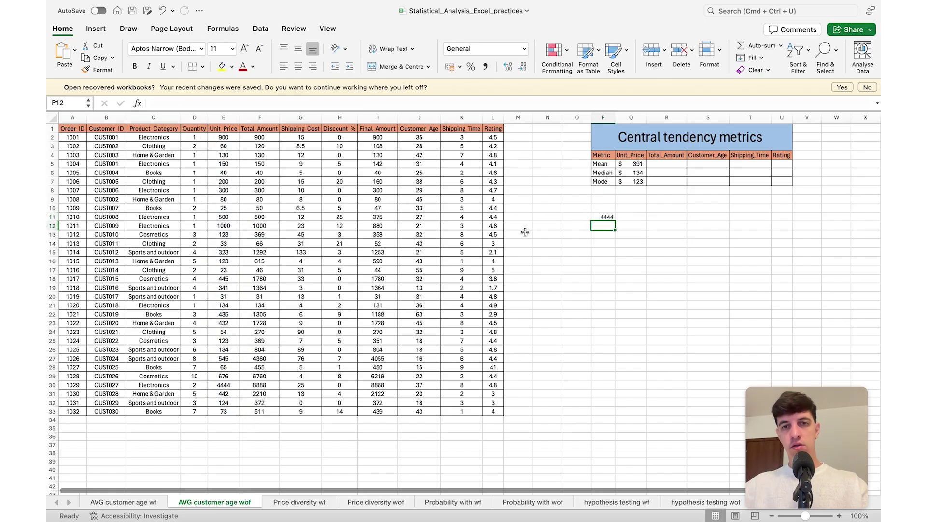
pyautogui.click(609, 223)
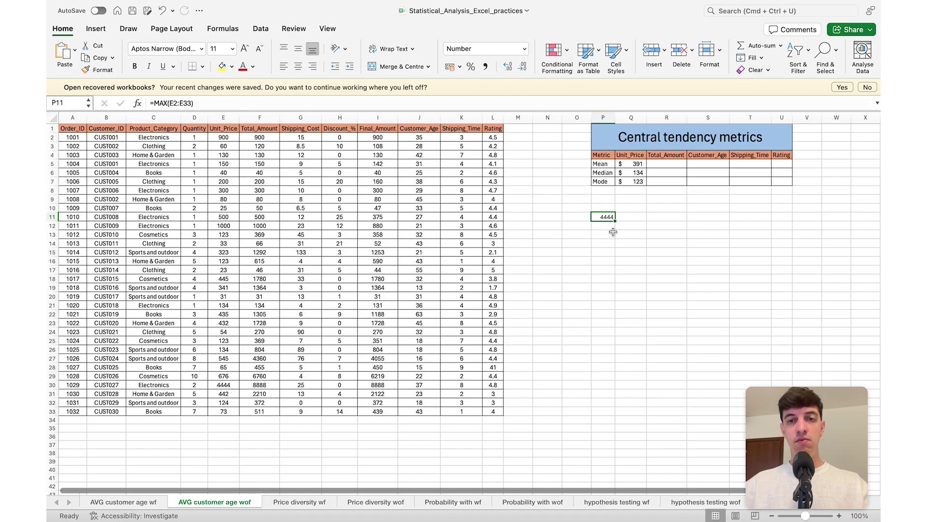
# - Calculate the minimum Unit_Price in cell P12 with the MIN function over E2:E33 and check its formula
pyautogui.press('Return')
pyautogui.write('=min')
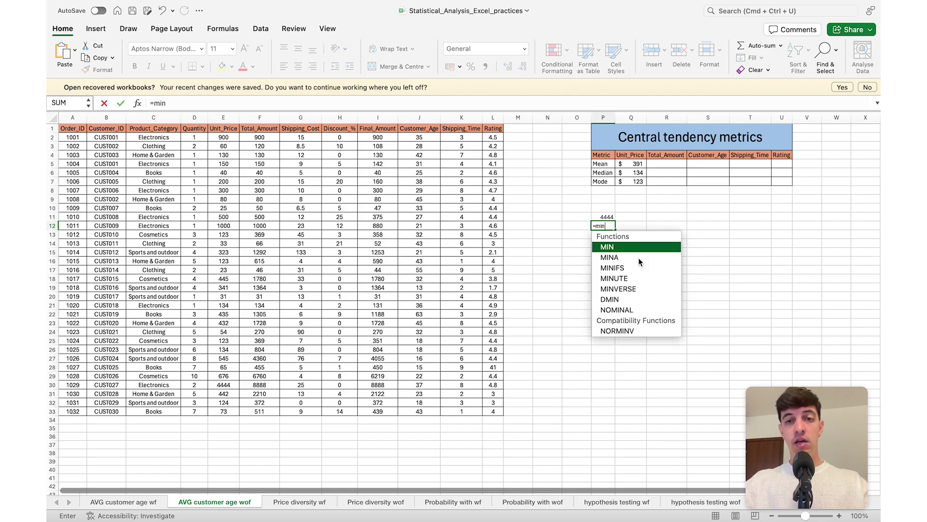
pyautogui.doubleClick(631, 247)
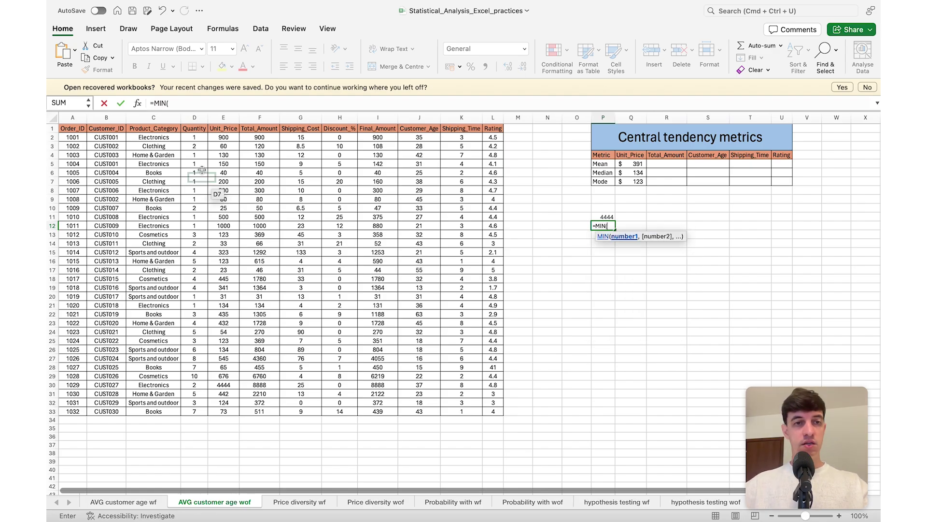
pyautogui.moveTo(223, 138); pyautogui.dragTo(227, 412)
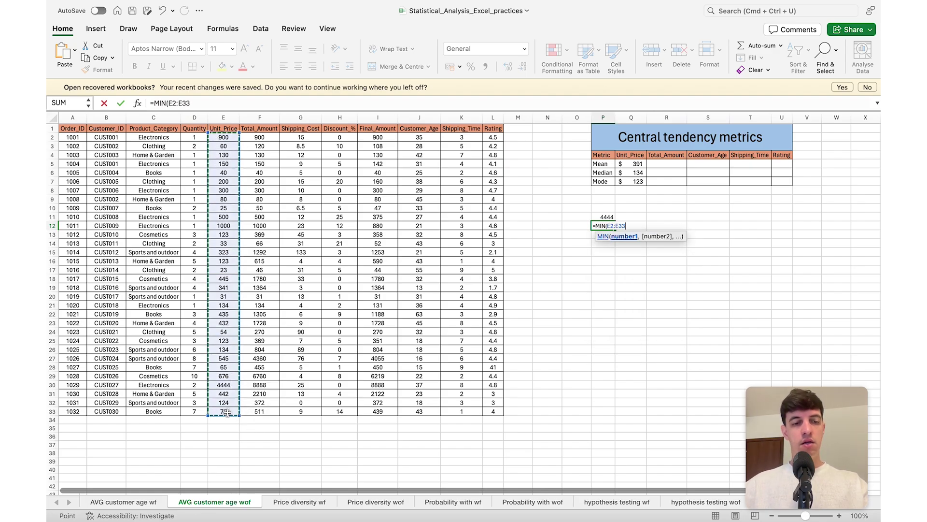
pyautogui.press('Return')
pyautogui.press('Up')
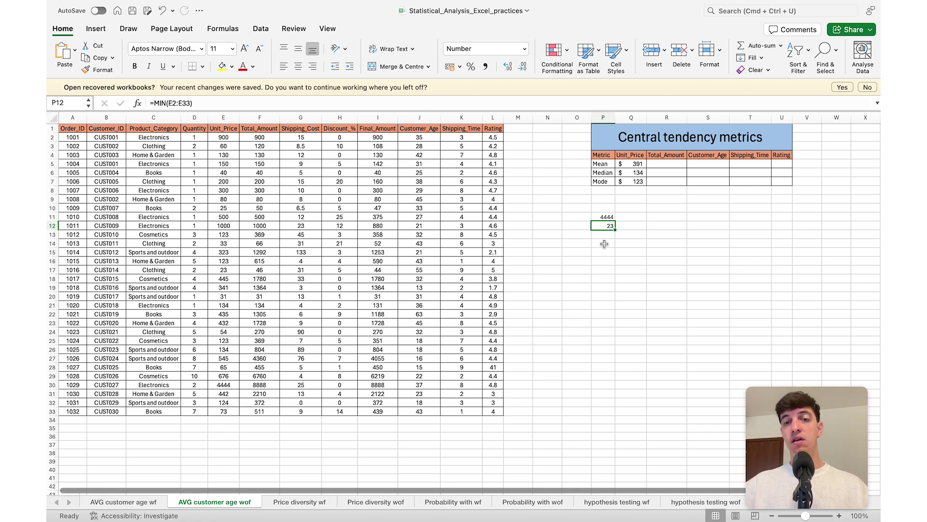
# - Label cell O14 as Range and calculate the Unit_Price range in P14 with the formula =P11-P12
pyautogui.click(579, 241)
pyautogui.write('Range')
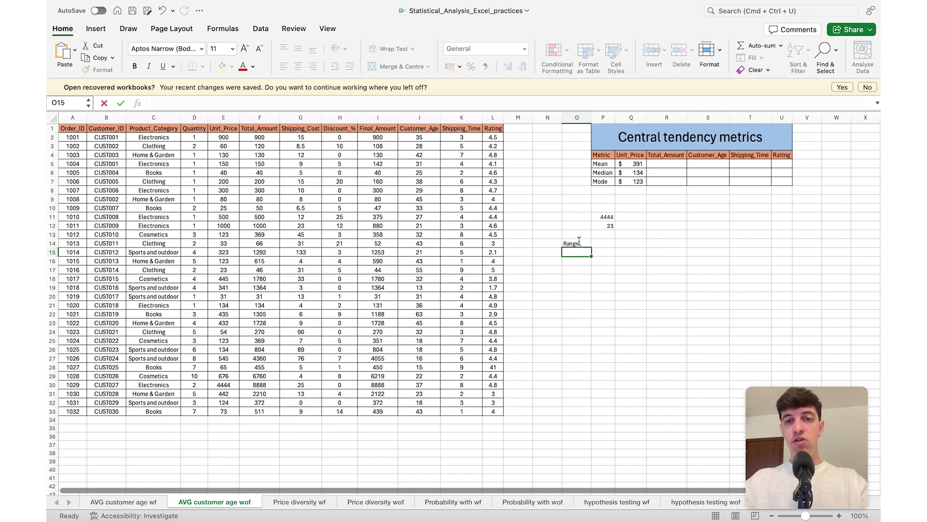
pyautogui.press('Tab')
pyautogui.write('=')
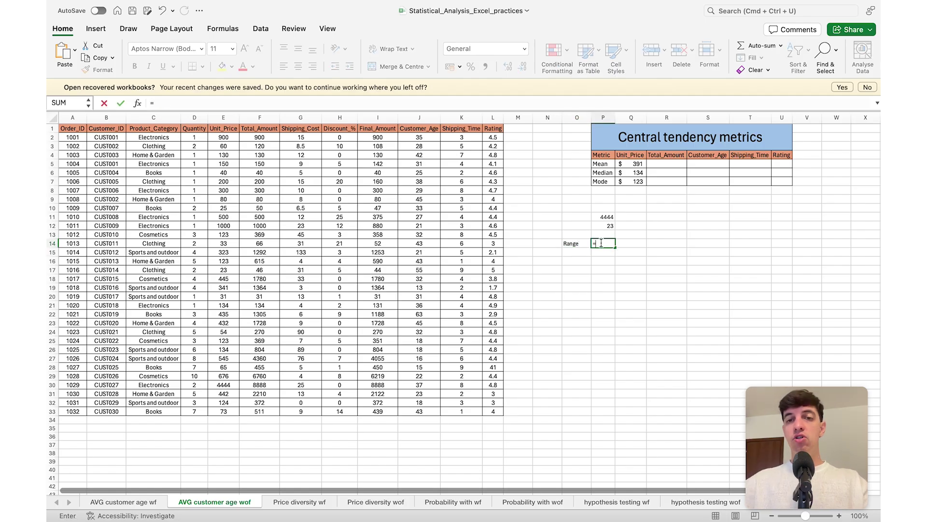
pyautogui.click(608, 218)
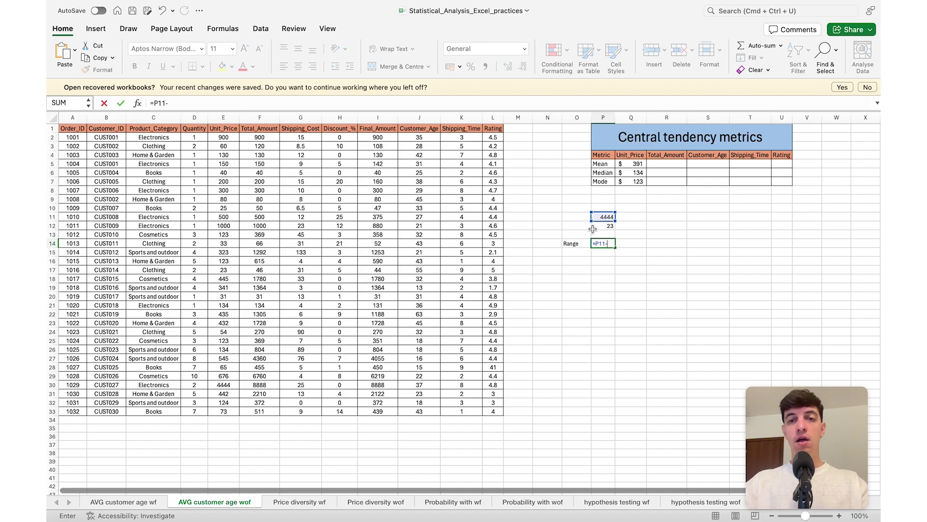
pyautogui.write('-')
pyautogui.click(601, 225)
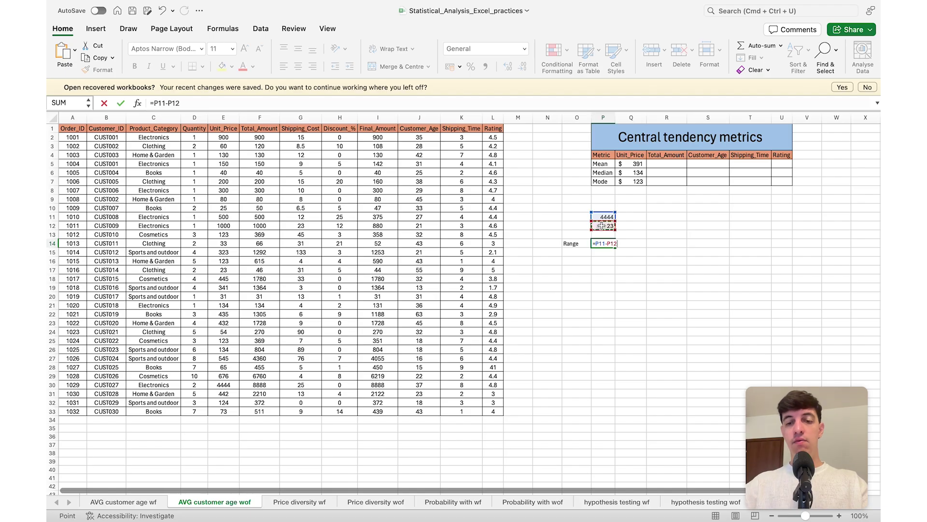
pyautogui.press('Return')
pyautogui.click(582, 244)
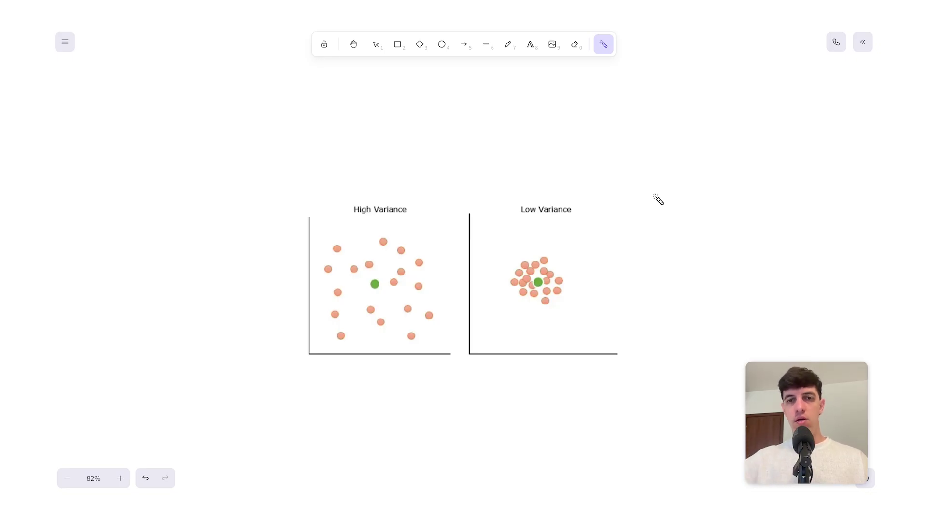
# - On the Excalidraw whiteboard, mark the Low Variance and High Variance plots with the laser pointer, tracing their titles, the tight cluster and the green centre dot
pyautogui.moveTo(526, 223); pyautogui.dragTo(562, 236)
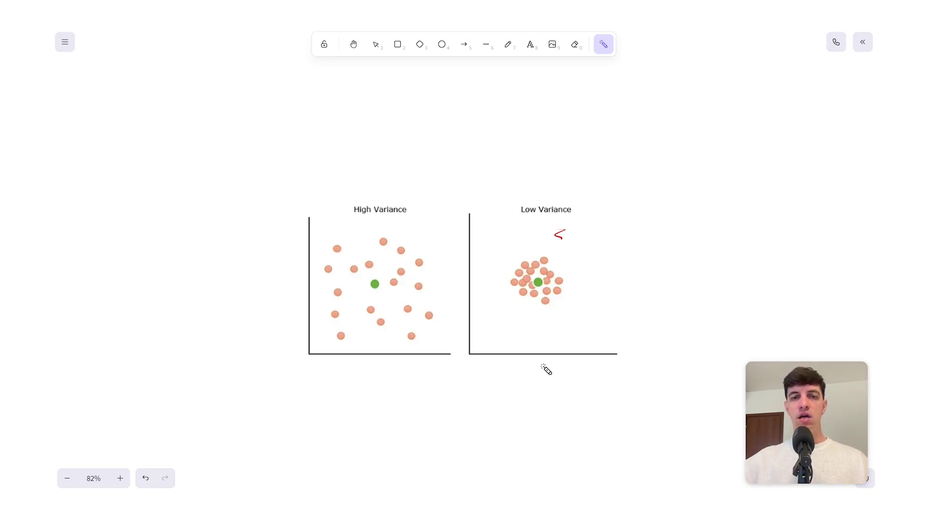
pyautogui.moveTo(550, 261)
pyautogui.mouseDown()
pyautogui.moveTo(505, 294)
pyautogui.moveTo(575, 309)
pyautogui.moveTo(549, 304)
pyautogui.mouseUp()
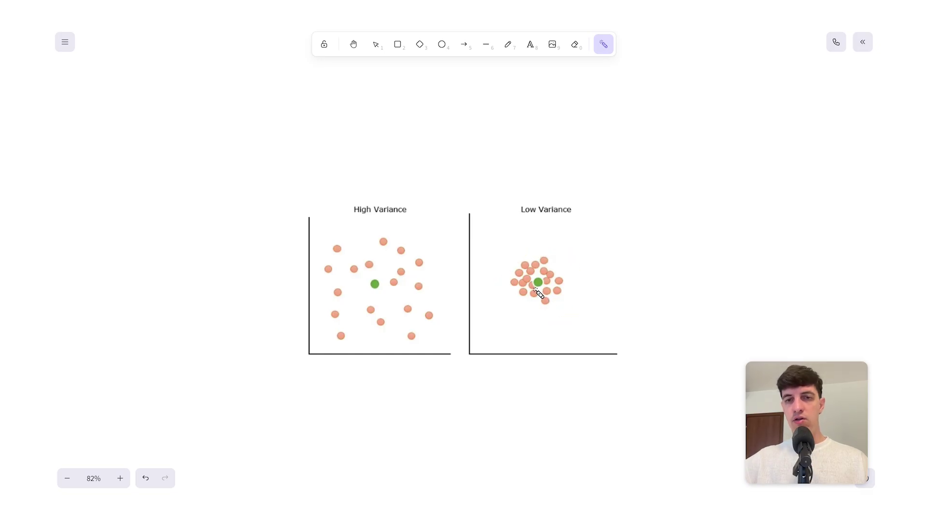
pyautogui.moveTo(360, 222); pyautogui.dragTo(401, 234)
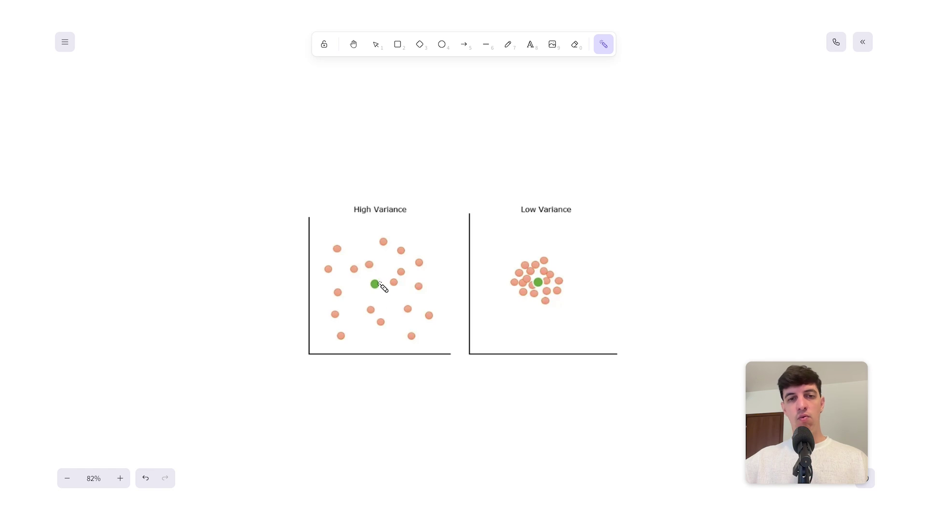
pyautogui.moveTo(381, 286)
pyautogui.mouseDown()
pyautogui.moveTo(368, 290)
pyautogui.moveTo(383, 289)
pyautogui.mouseUp()
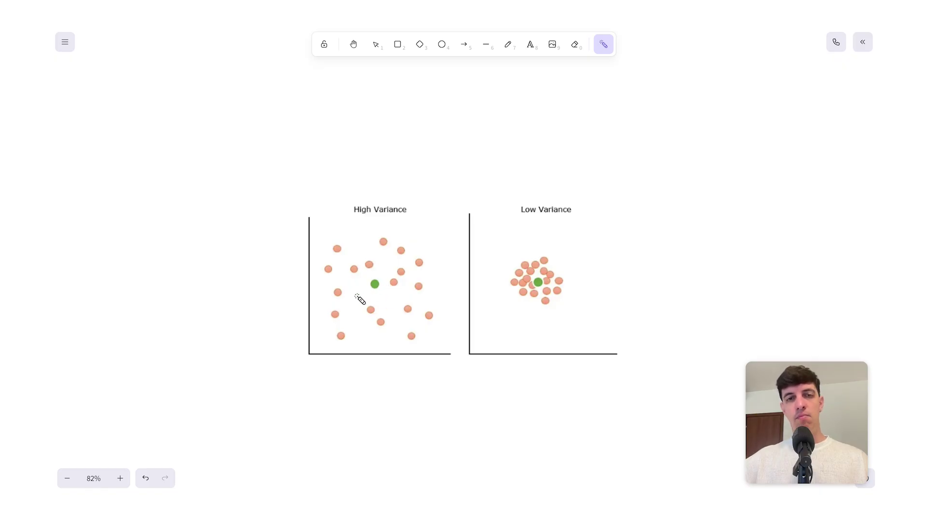
# - Trace along the horizontal axis of the High Variance plot with the laser pointer
pyautogui.moveTo(316, 347); pyautogui.dragTo(455, 346)
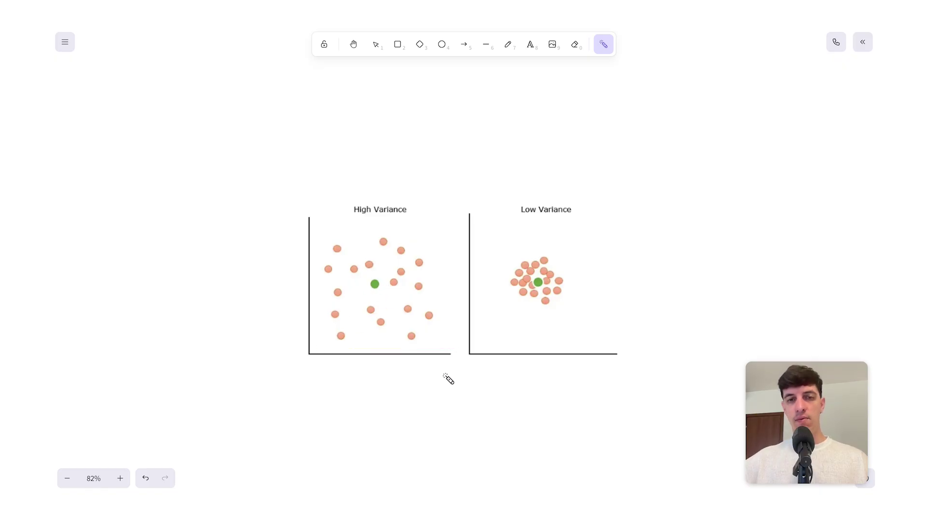
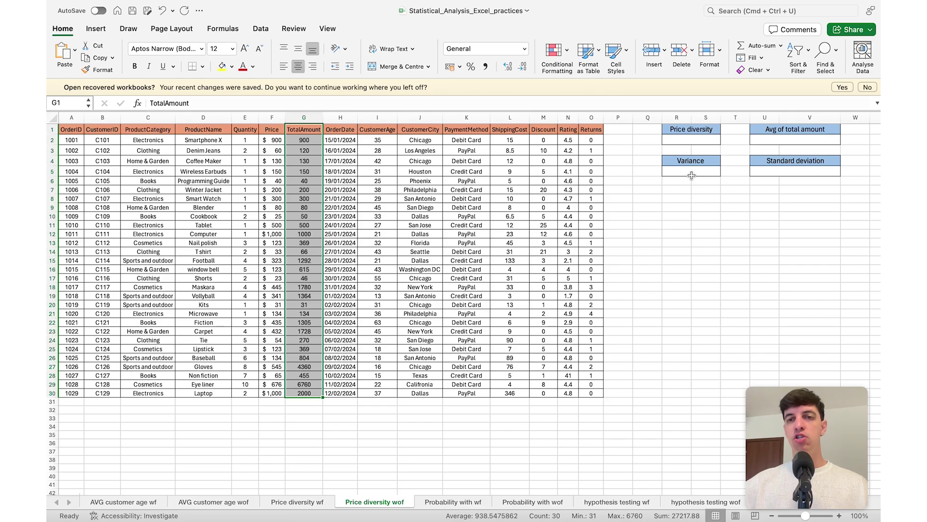
# - In Excel, calculate the TotalAmount variance in cell R5 with VAR.S over G2:G30, then check the formula and its source values
pyautogui.click(691, 171)
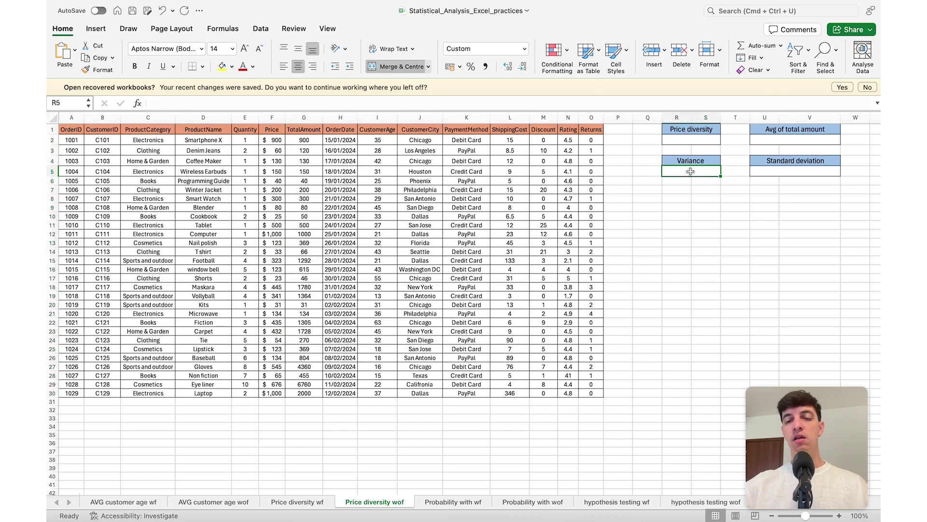
pyautogui.write('=')
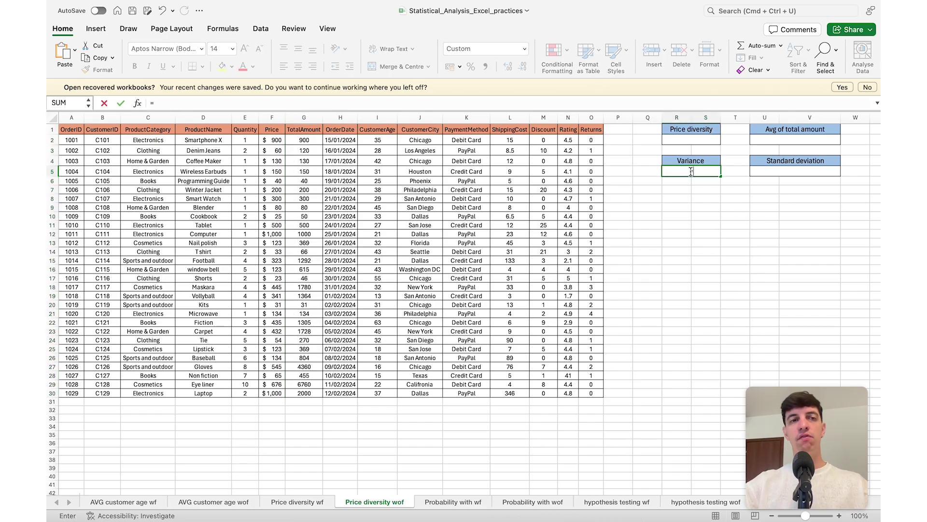
pyautogui.write('var')
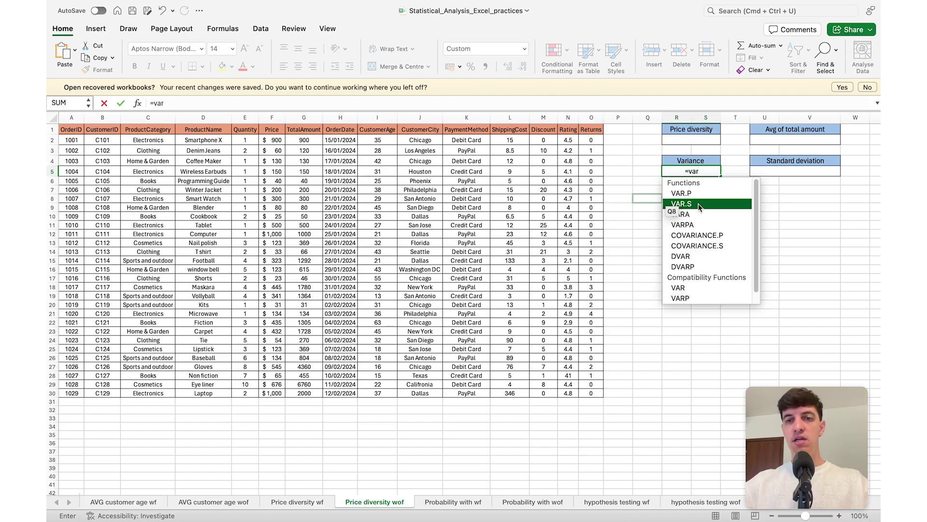
pyautogui.doubleClick(699, 207)
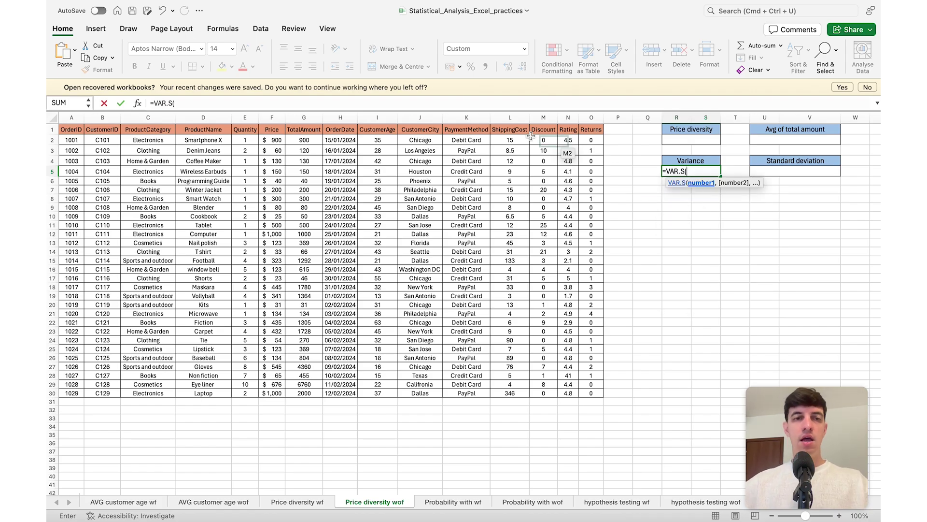
pyautogui.moveTo(303, 139); pyautogui.dragTo(314, 393)
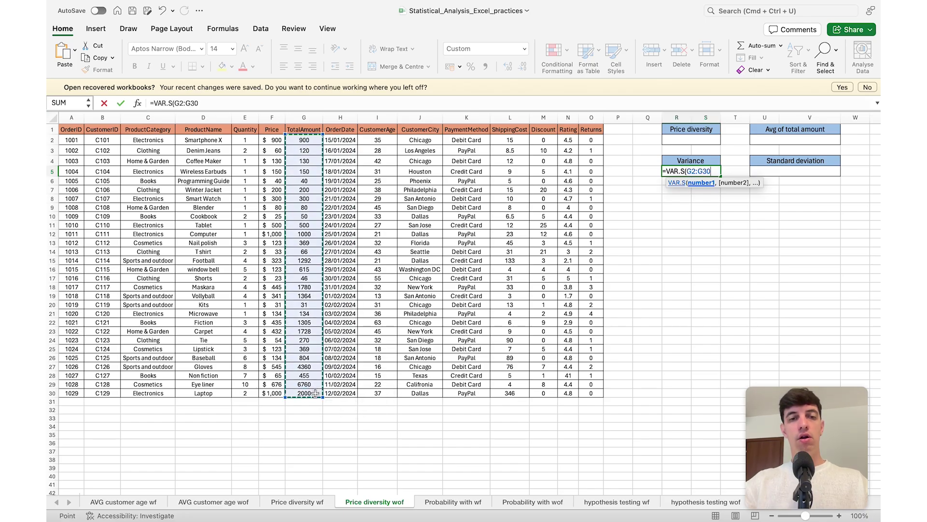
pyautogui.write(')')
pyautogui.press('Return')
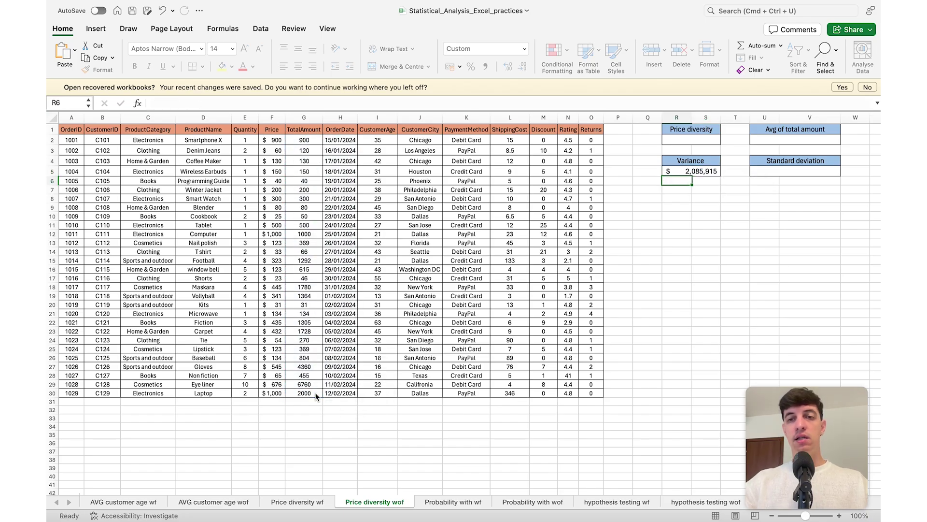
pyautogui.click(706, 171)
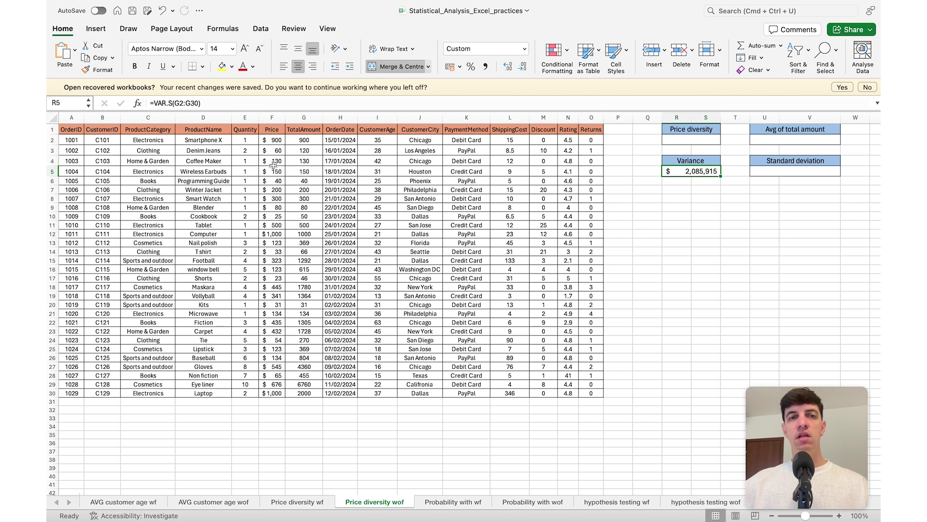
pyautogui.moveTo(309, 140); pyautogui.dragTo(315, 394)
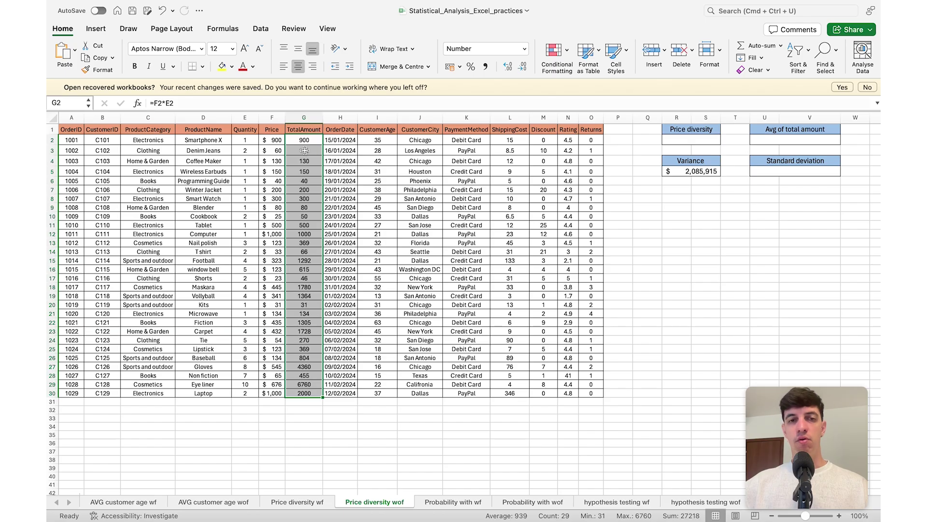
# - Change the Price diversity heading in cell R1 to Amount diversity
pyautogui.click(700, 140)
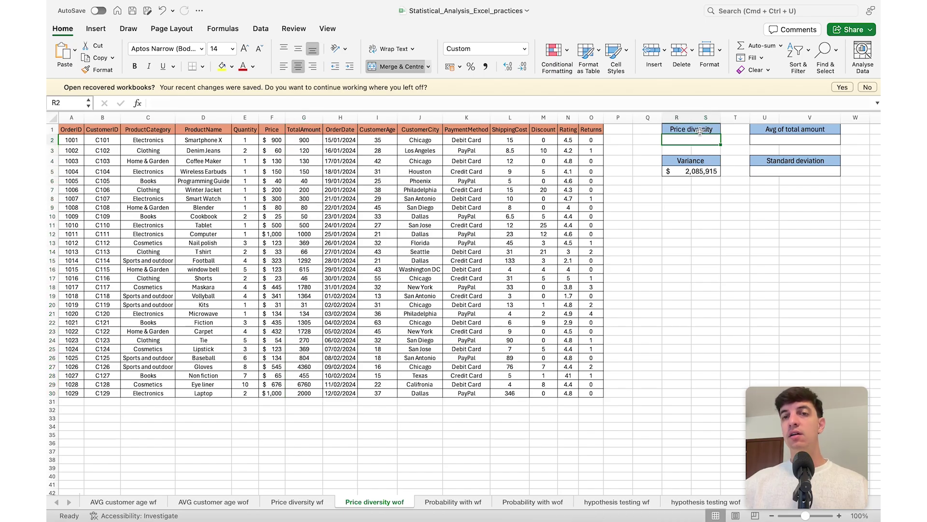
pyautogui.click(700, 130)
pyautogui.doubleClick(158, 103)
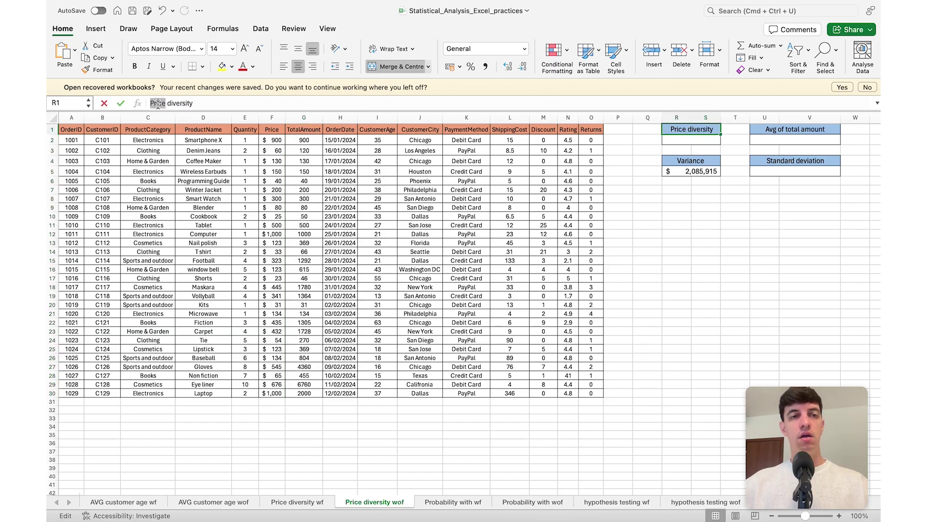
pyautogui.write('Amount')
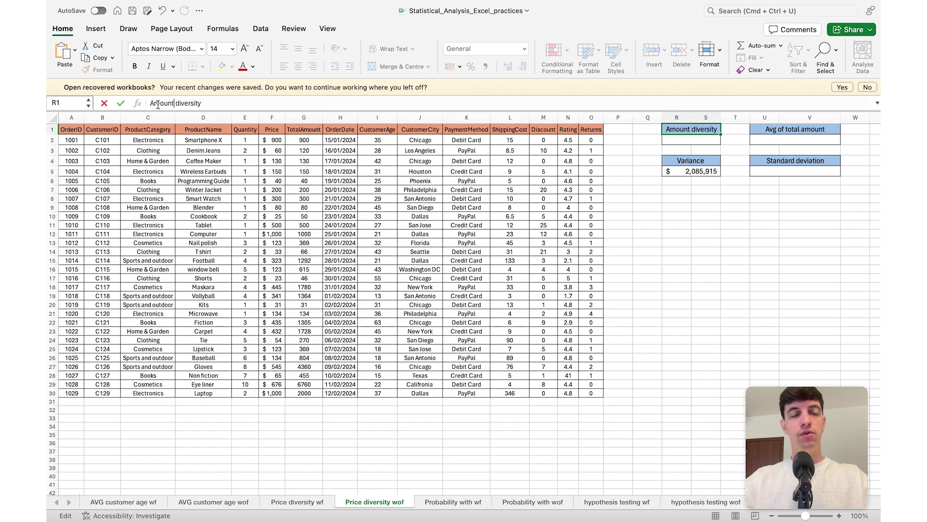
# - Calculate the maximum TotalAmount in cell R2 with the MAX function over G2:G30
pyautogui.click(707, 140)
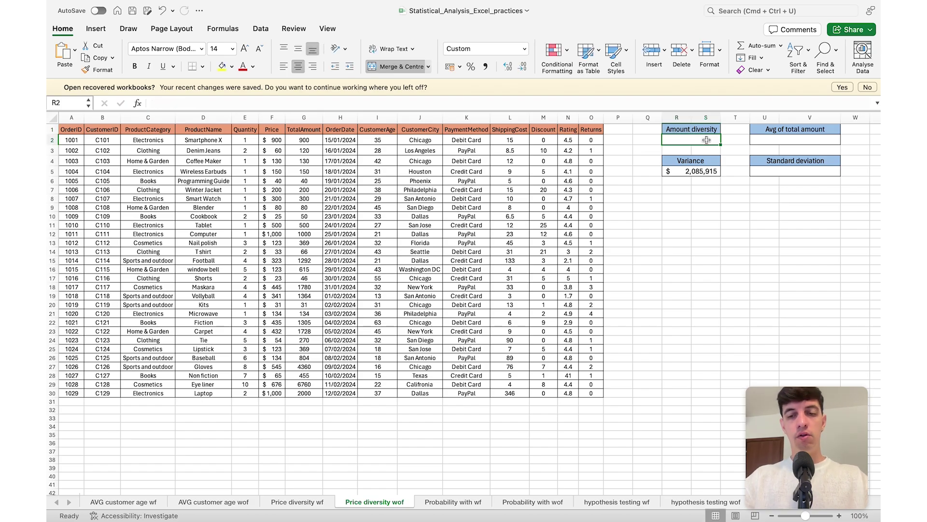
pyautogui.write('=max')
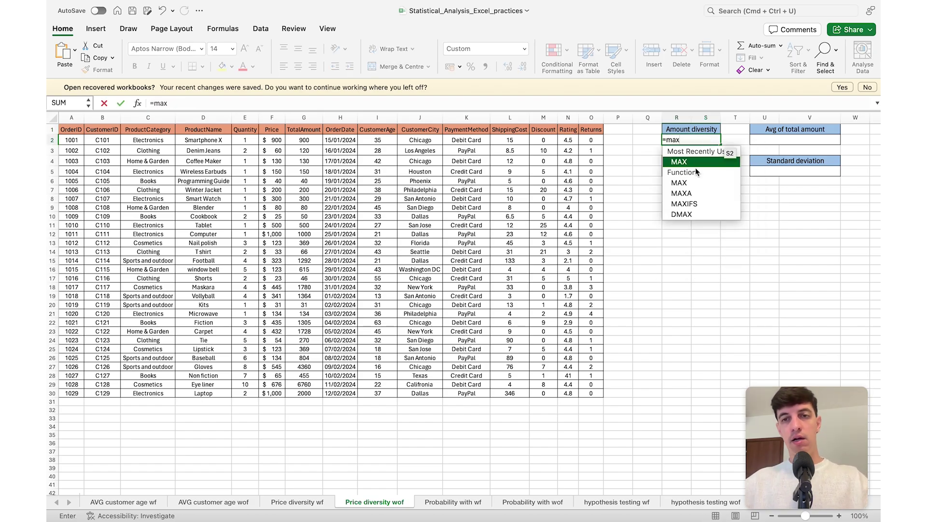
pyautogui.press('Tab')
pyautogui.moveTo(304, 140); pyautogui.dragTo(308, 394)
pyautogui.write(')')
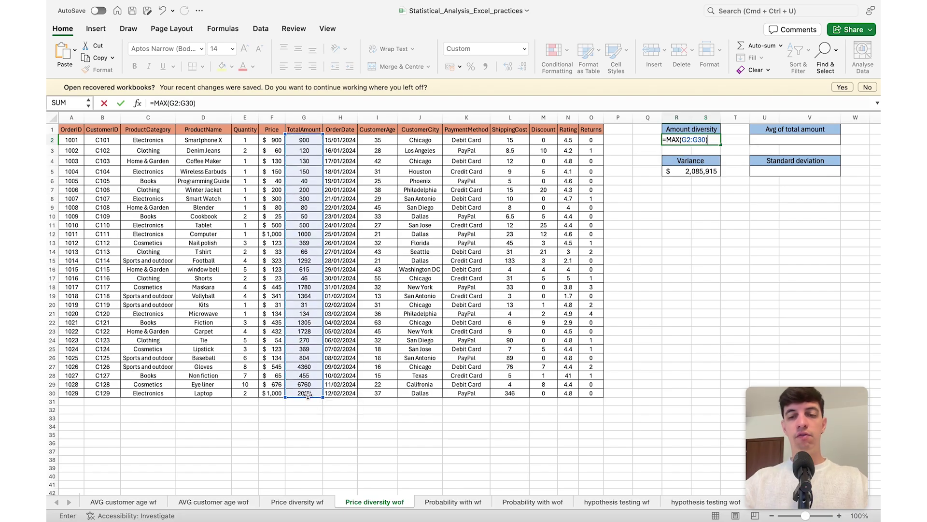
pyautogui.press('Return')
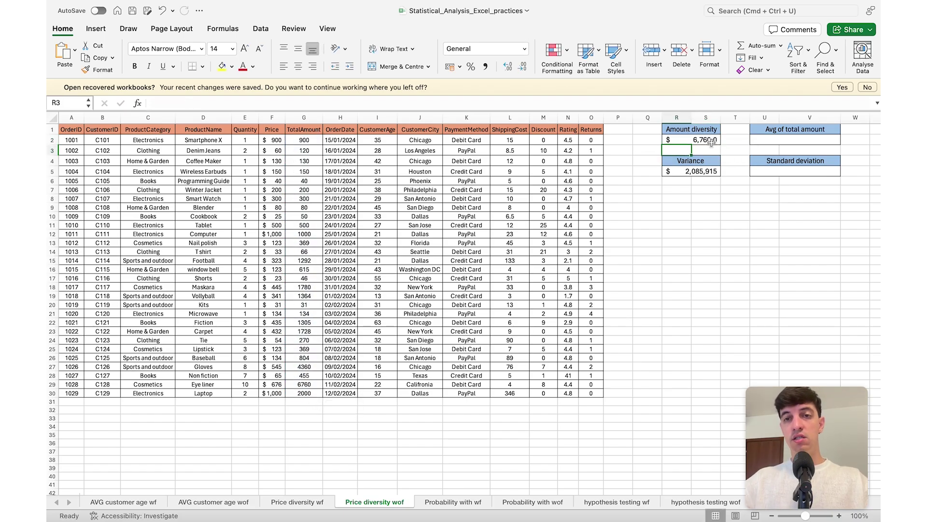
# - Extend the formula in R2 to subtract the minimum, giving =MAX(G2:G30)-MIN(G2:G30), and check it
pyautogui.click(711, 141)
pyautogui.click(269, 104)
pyautogui.write('-')
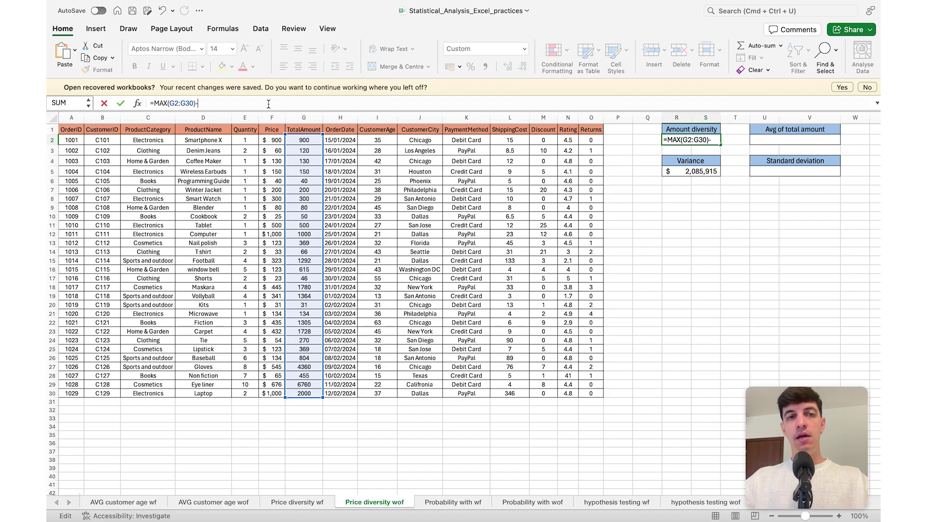
pyautogui.write('min')
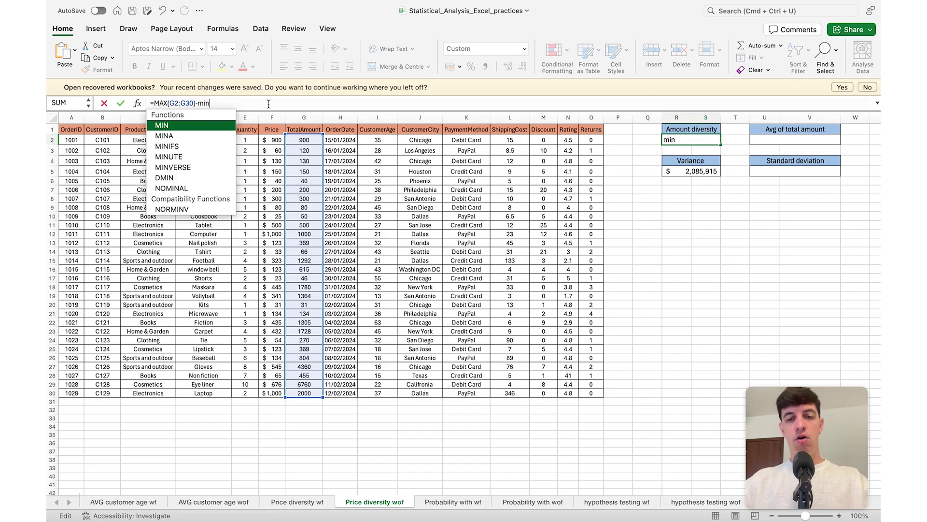
pyautogui.write('(')
pyautogui.moveTo(304, 140); pyautogui.dragTo(301, 398)
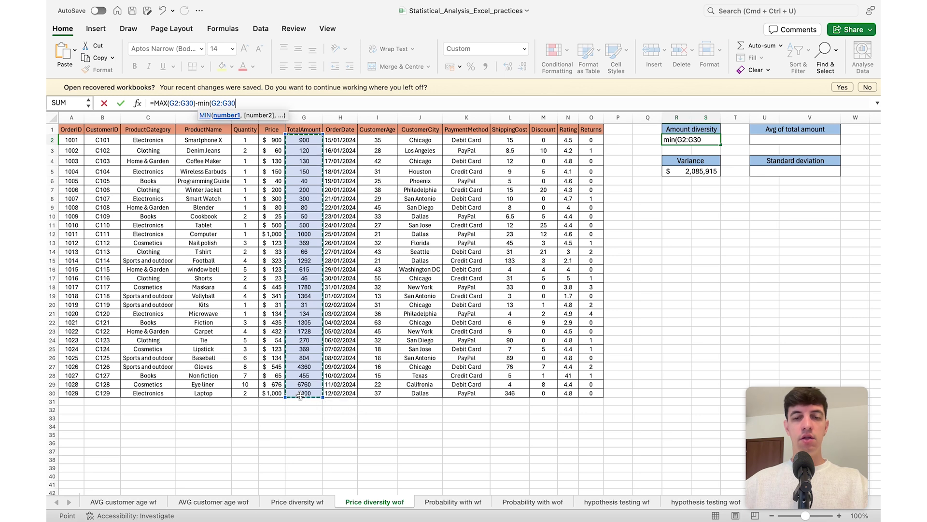
pyautogui.press('Return')
pyautogui.click(694, 140)
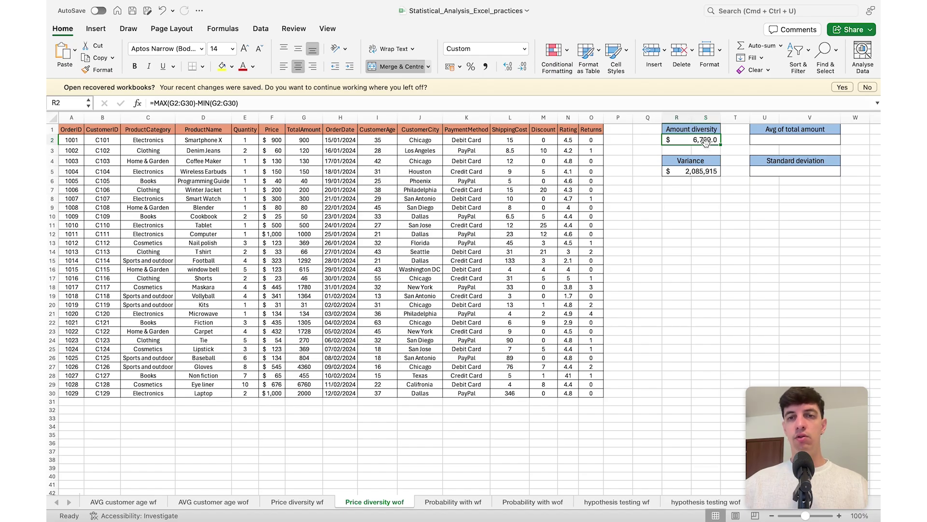
# - Calculate the average TotalAmount in cell U2 with the AVERAGE function over G2:G30 and select the result
pyautogui.click(800, 140)
pyautogui.write('=aver')
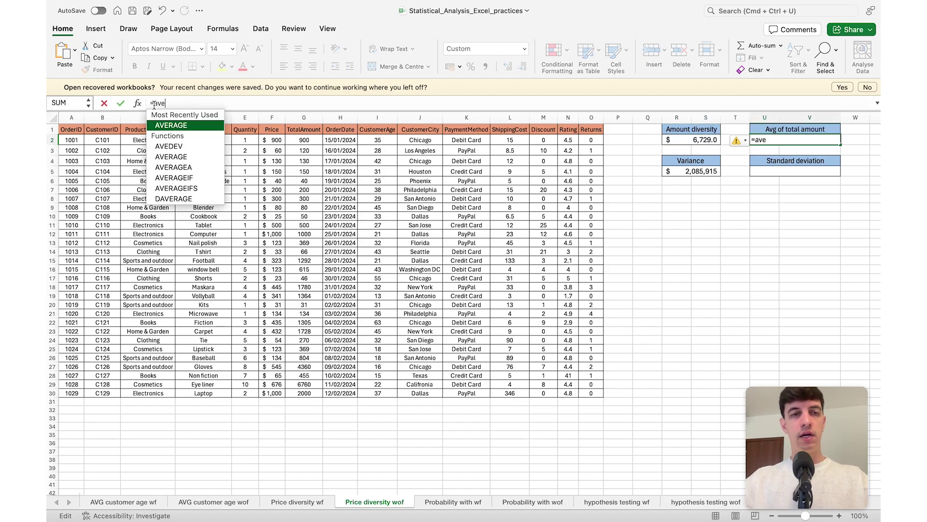
pyautogui.doubleClick(174, 126)
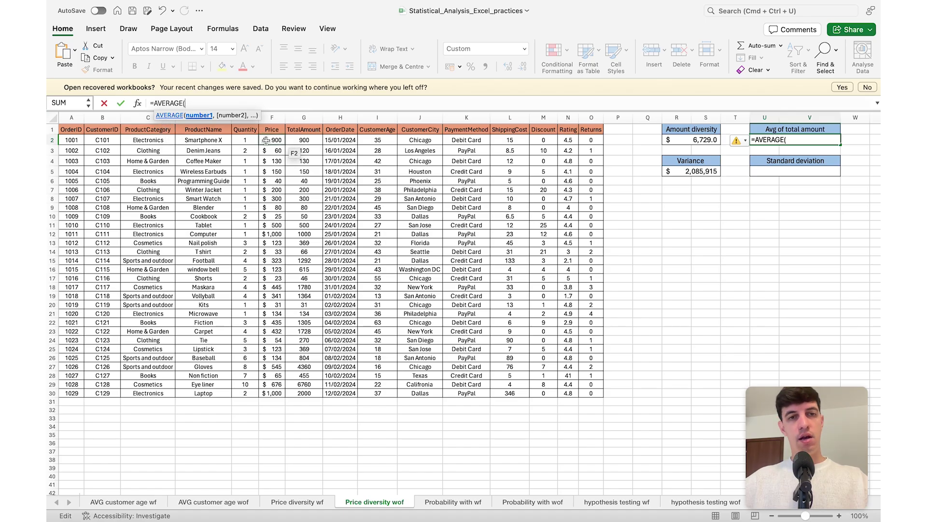
pyautogui.moveTo(304, 140); pyautogui.dragTo(305, 397)
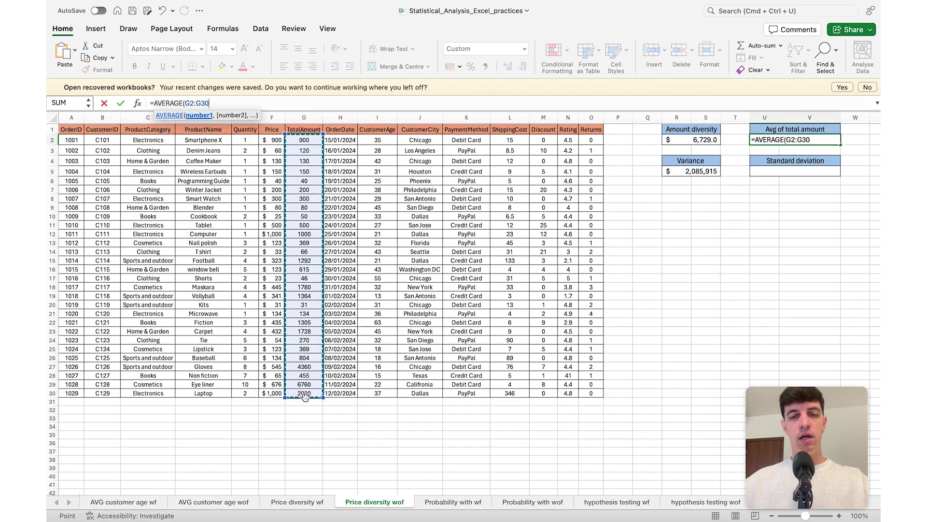
pyautogui.press('Return')
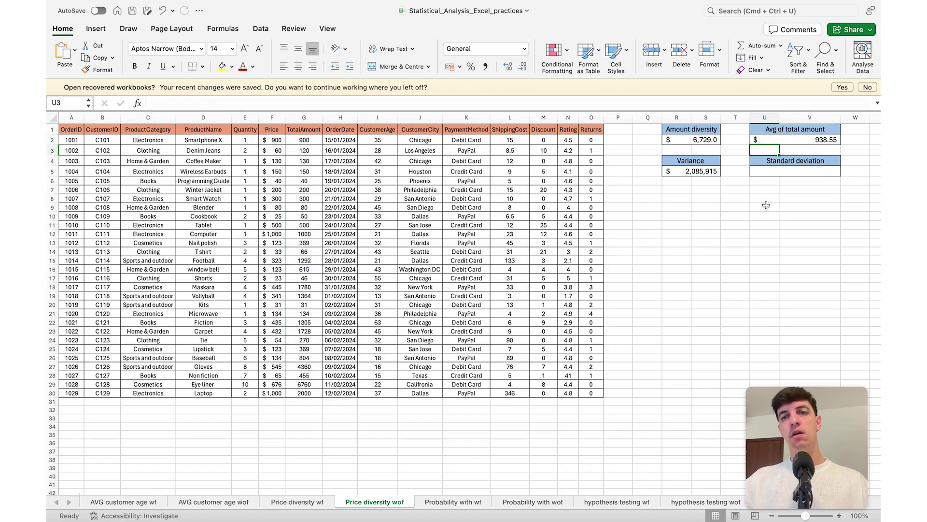
pyautogui.click(817, 140)
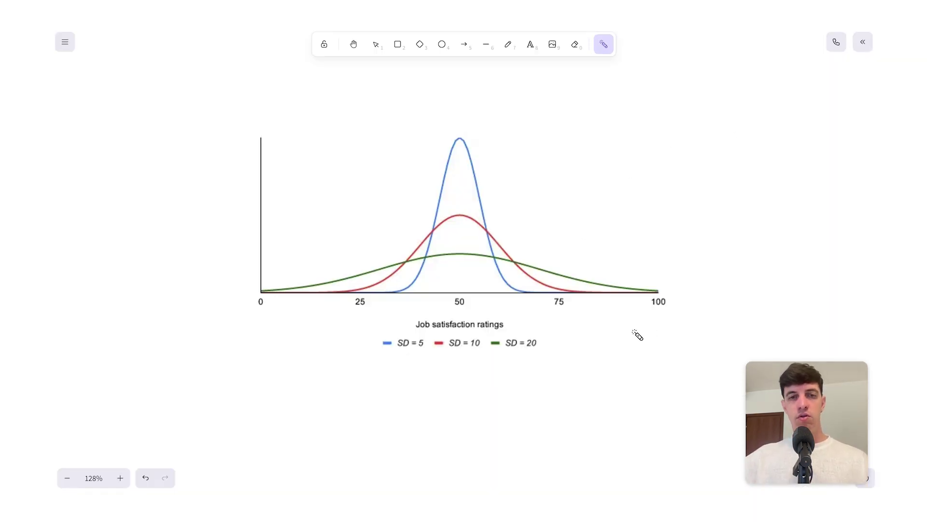
# - On the Excalidraw whiteboard, mark the Job satisfaction ratings title, the 0 and 100 axis ends and the vertical axis with the laser pointer
pyautogui.moveTo(417, 332); pyautogui.dragTo(497, 332)
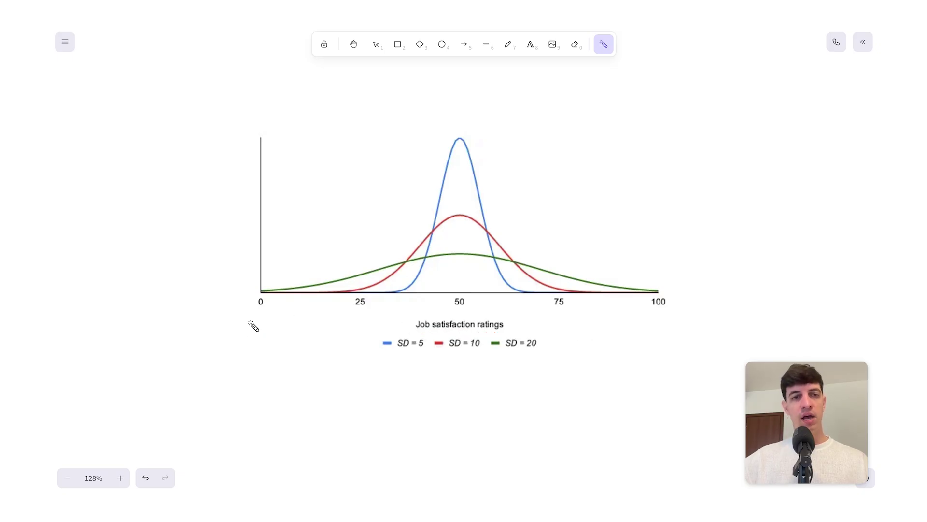
pyautogui.moveTo(258, 314); pyautogui.dragTo(271, 311)
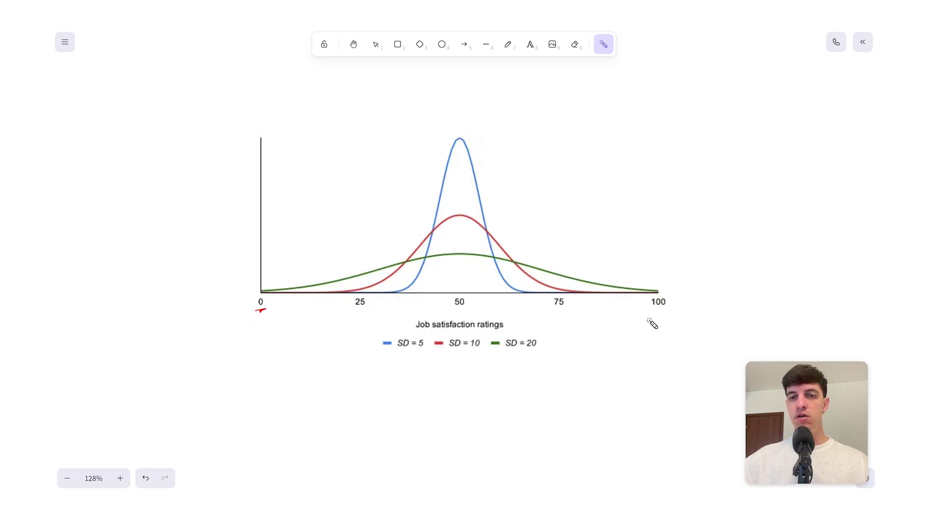
pyautogui.moveTo(646, 314); pyautogui.dragTo(685, 308)
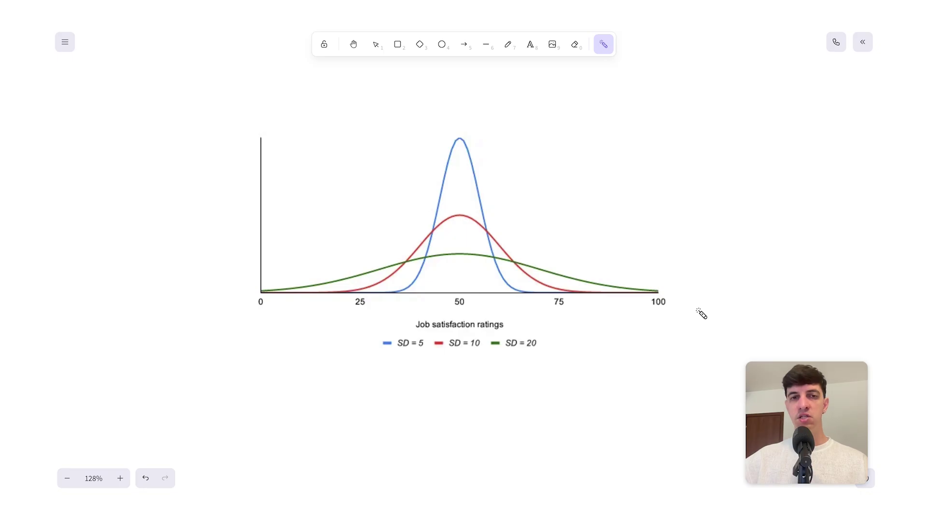
pyautogui.moveTo(252, 140)
pyautogui.mouseDown()
pyautogui.moveTo(265, 126)
pyautogui.moveTo(275, 139)
pyautogui.mouseUp()
pyautogui.moveTo(260, 172)
pyautogui.mouseDown()
pyautogui.moveTo(248, 173)
pyautogui.moveTo(275, 211)
pyautogui.mouseUp()
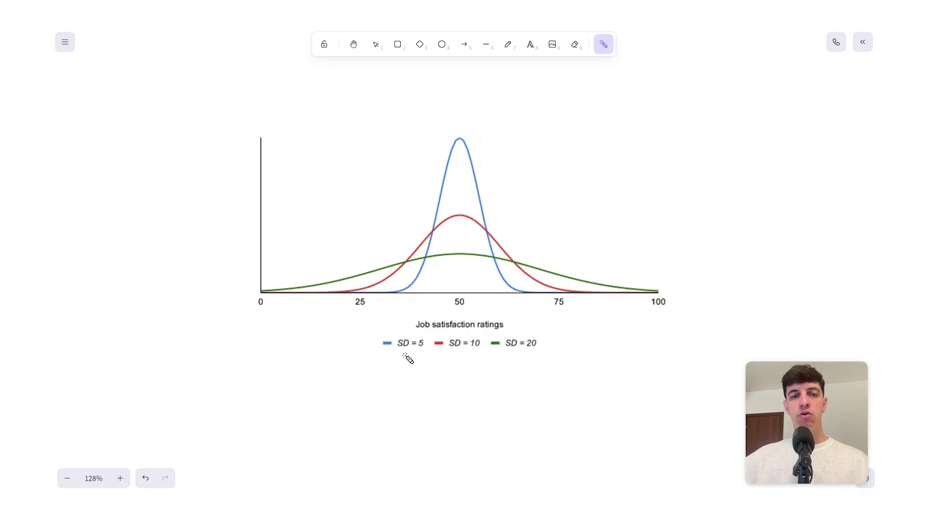
# - Mark the SD = 5 legend entry, the blue curve's slope and peak, and its base around 50 with the laser pointer
pyautogui.moveTo(393, 352); pyautogui.dragTo(424, 353)
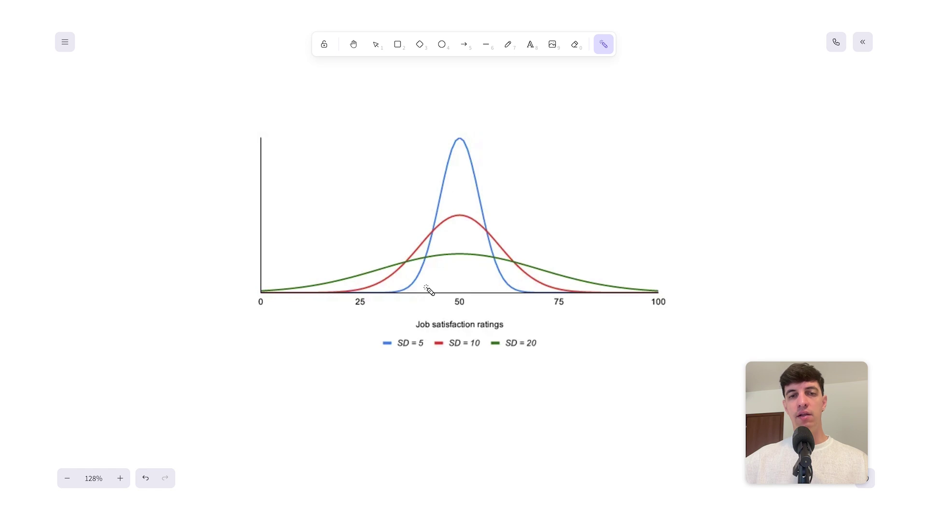
pyautogui.moveTo(426, 277); pyautogui.dragTo(458, 192)
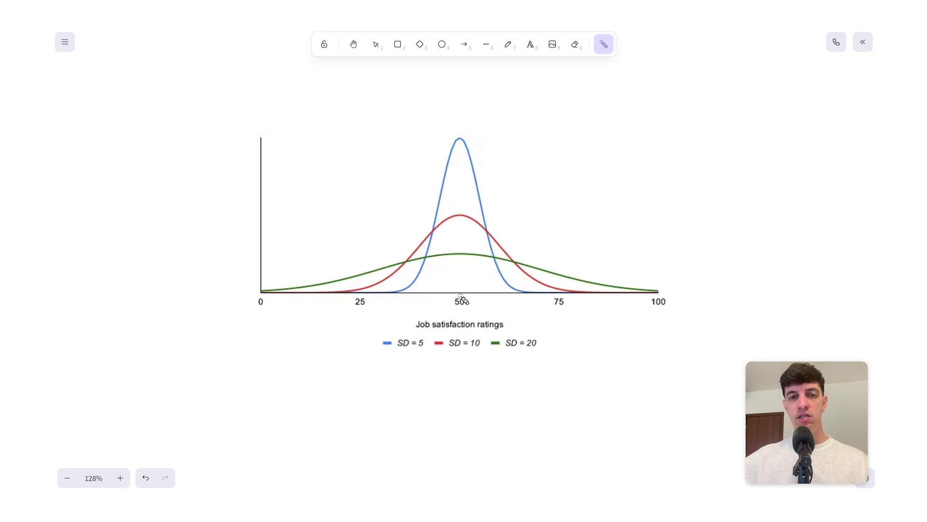
pyautogui.moveTo(457, 290); pyautogui.dragTo(459, 293)
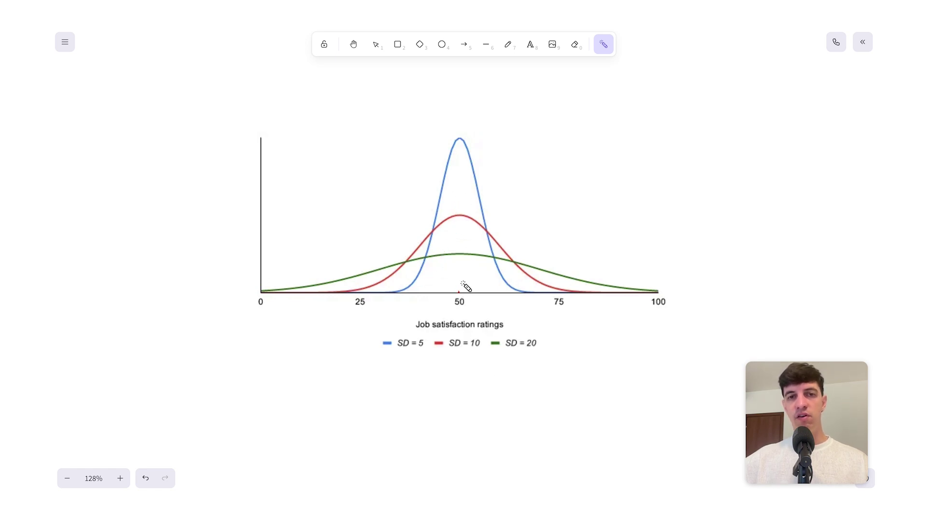
pyautogui.moveTo(459, 137)
pyautogui.mouseDown()
pyautogui.moveTo(452, 149)
pyautogui.moveTo(482, 144)
pyautogui.moveTo(448, 171)
pyautogui.moveTo(476, 145)
pyautogui.moveTo(464, 177)
pyautogui.moveTo(464, 146)
pyautogui.mouseUp()
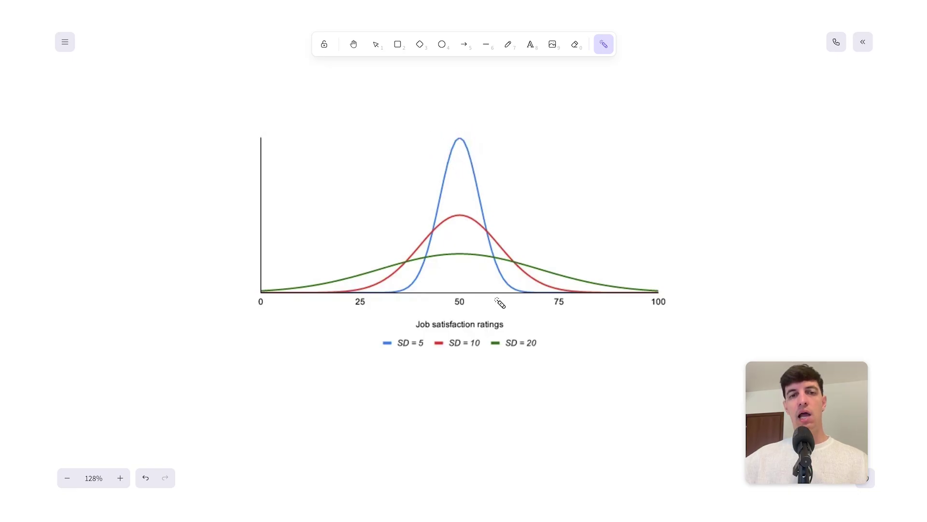
pyautogui.moveTo(397, 299); pyautogui.dragTo(526, 306)
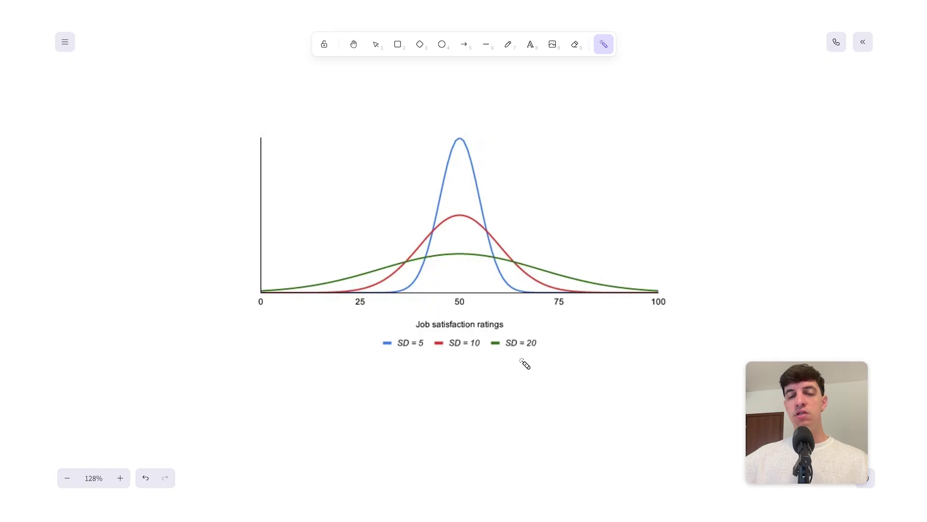
# - Mark the SD = 20 legend entry, the green curve's spread, its centre at 50 and the full 0 to 100 axis with the laser pointer
pyautogui.moveTo(507, 356); pyautogui.dragTo(541, 358)
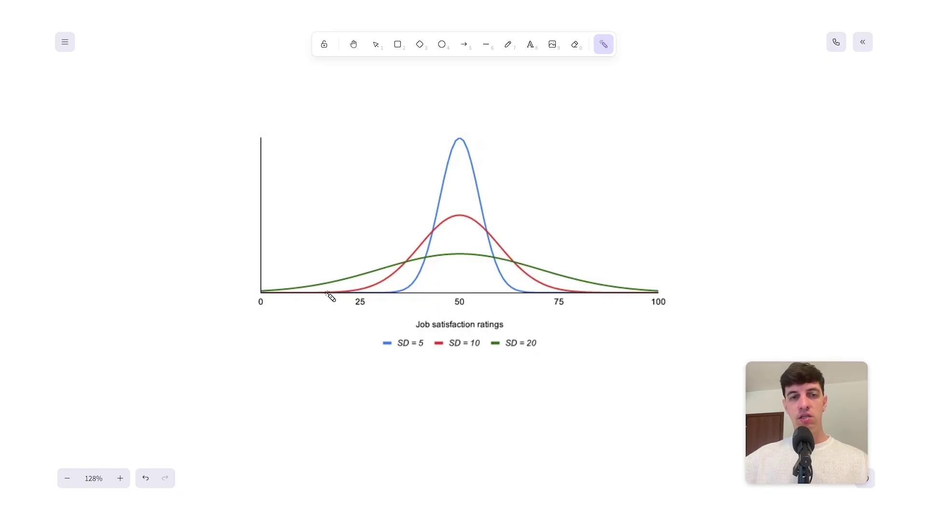
pyautogui.moveTo(324, 288); pyautogui.dragTo(563, 273)
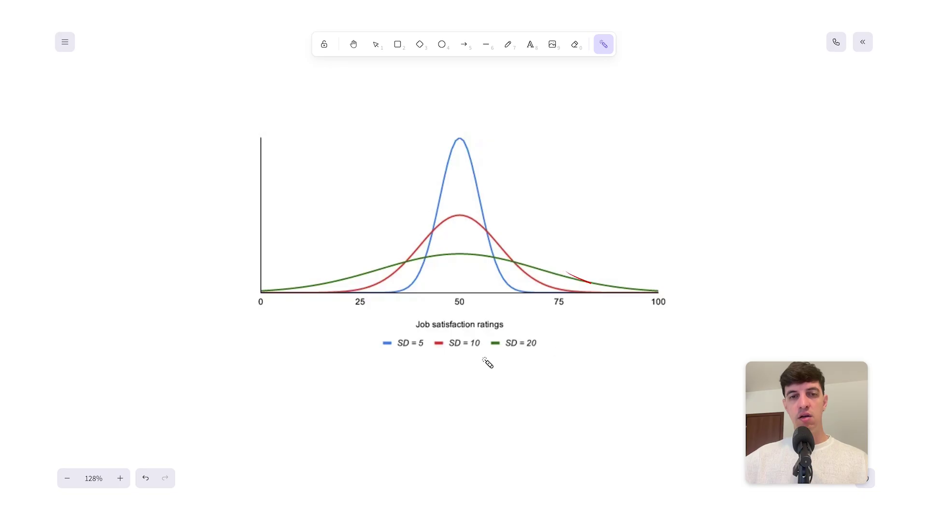
pyautogui.moveTo(457, 288); pyautogui.dragTo(460, 292)
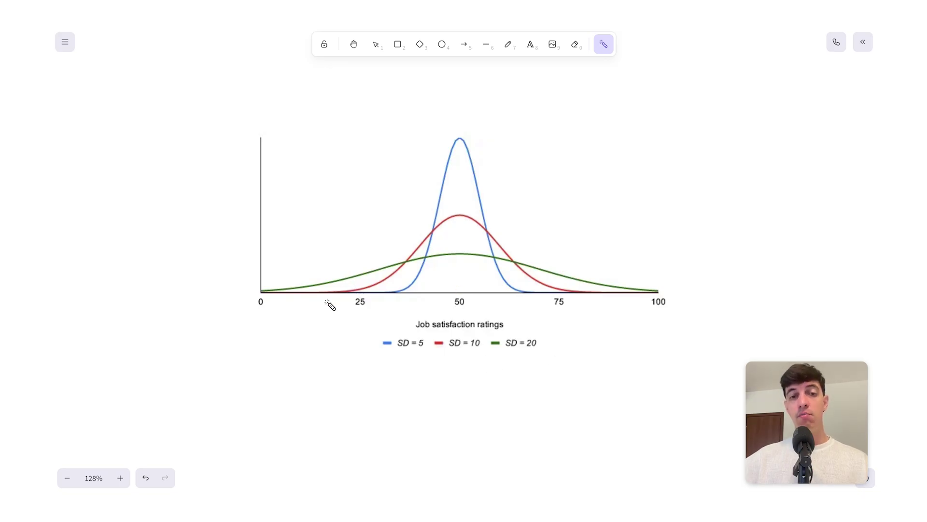
pyautogui.moveTo(268, 304); pyautogui.dragTo(656, 310)
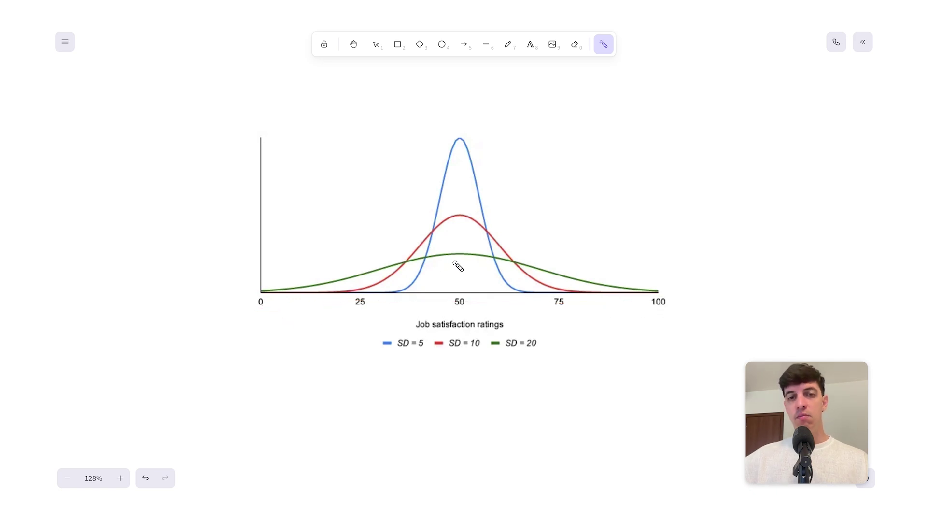
# - Mark the green curve's flat peak and underline the 25 and 75 axis labels with the laser pointer
pyautogui.moveTo(449, 260); pyautogui.dragTo(482, 264)
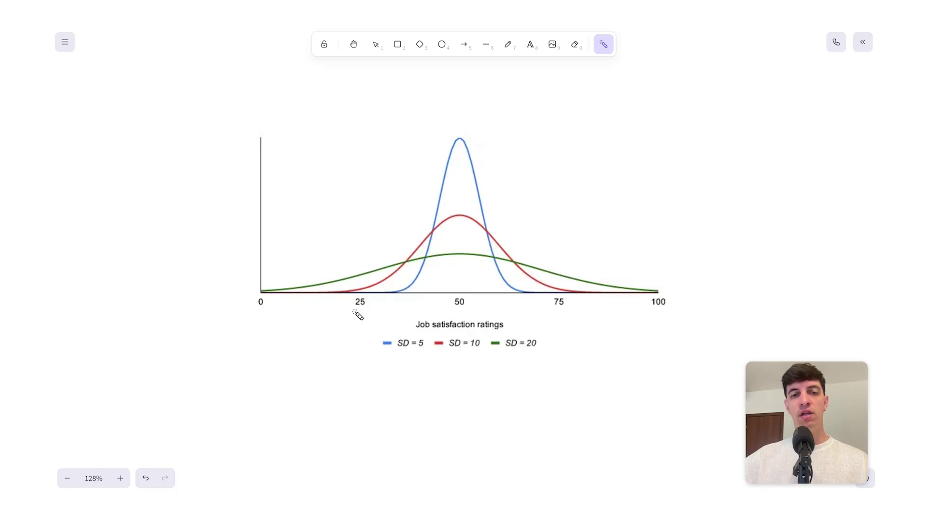
pyautogui.moveTo(352, 309); pyautogui.dragTo(382, 309)
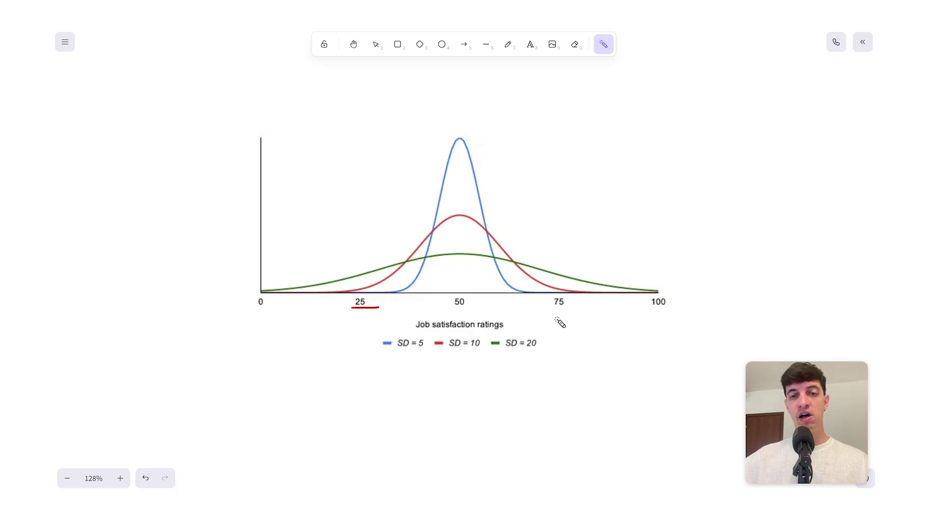
pyautogui.moveTo(550, 308); pyautogui.dragTo(583, 308)
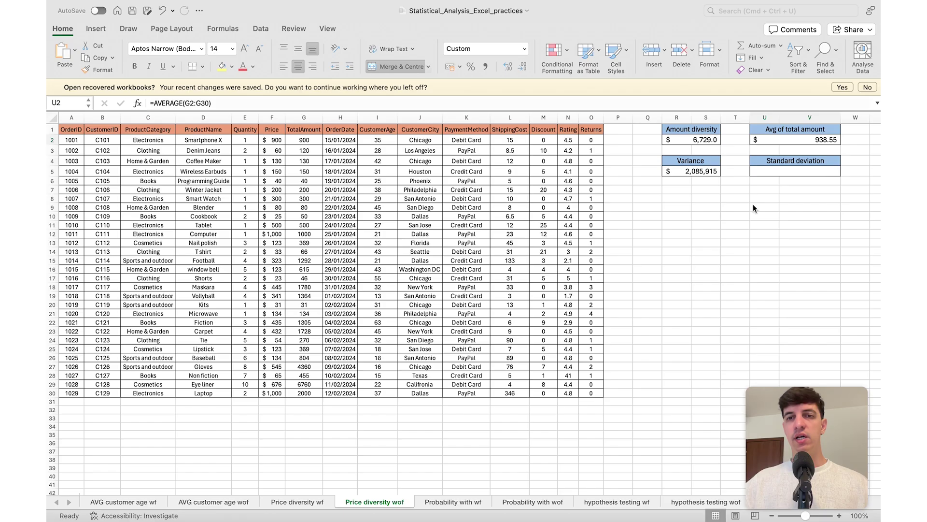
# - In Excel, calculate the standard deviation of TotalAmount in cell U5 with =STDEV.P(G2:G30) and select the result
pyautogui.click(780, 179)
pyautogui.click(774, 170)
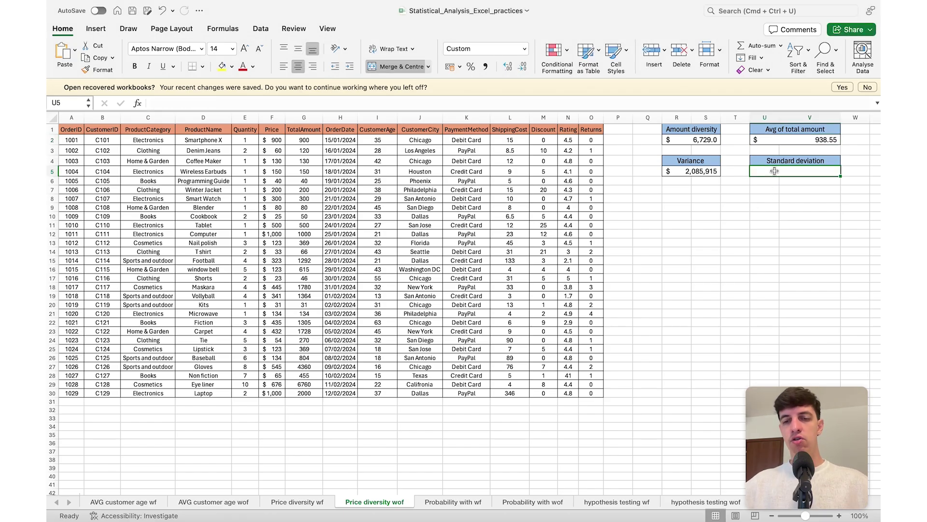
pyautogui.write('=st')
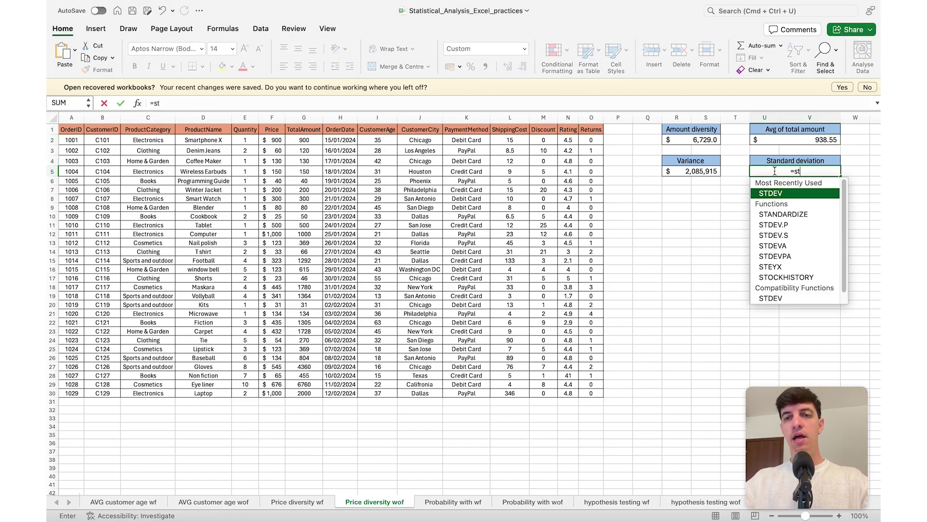
pyautogui.doubleClick(792, 224)
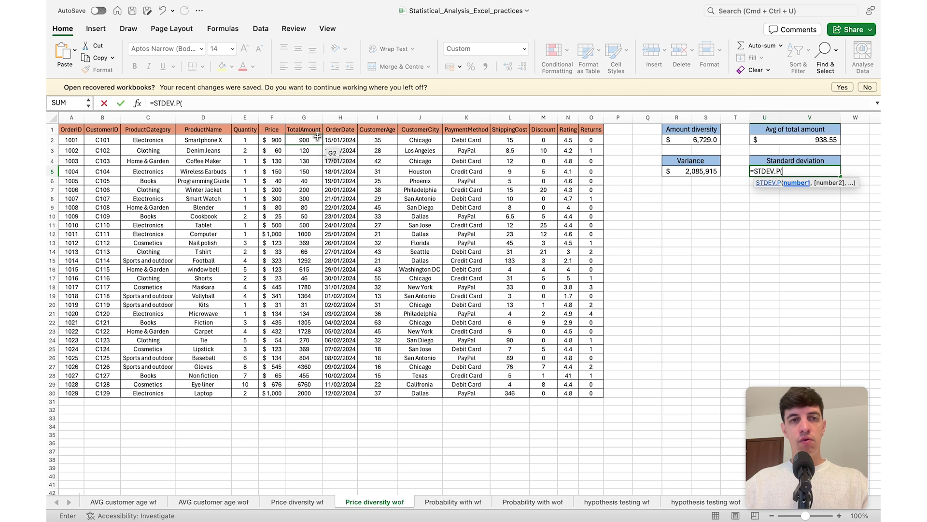
pyautogui.moveTo(317, 137); pyautogui.dragTo(322, 364)
pyautogui.moveTo(320, 389); pyautogui.dragTo(321, 391)
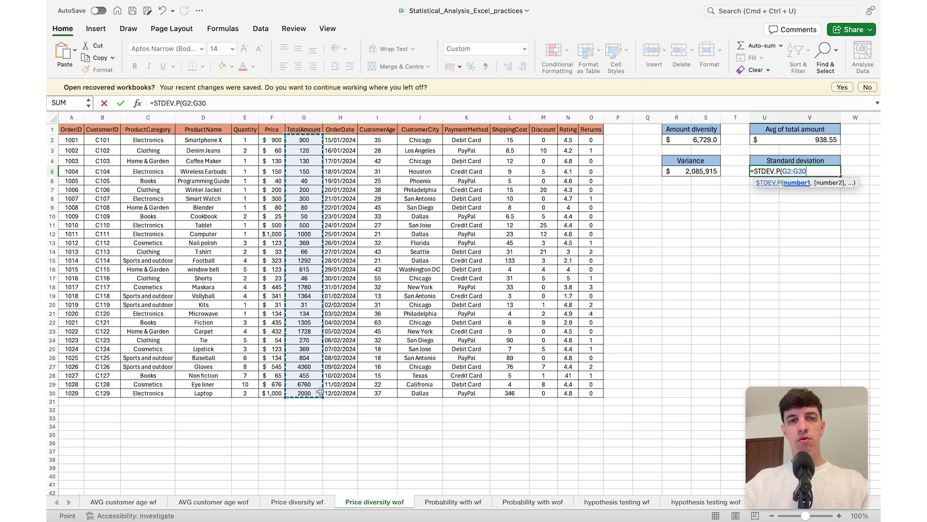
pyautogui.write(')')
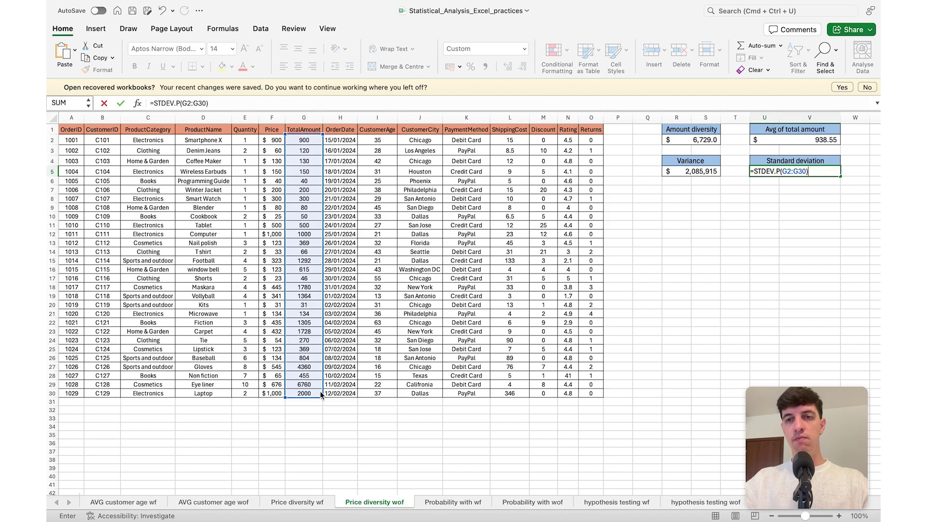
pyautogui.press('Return')
pyautogui.click(808, 170)
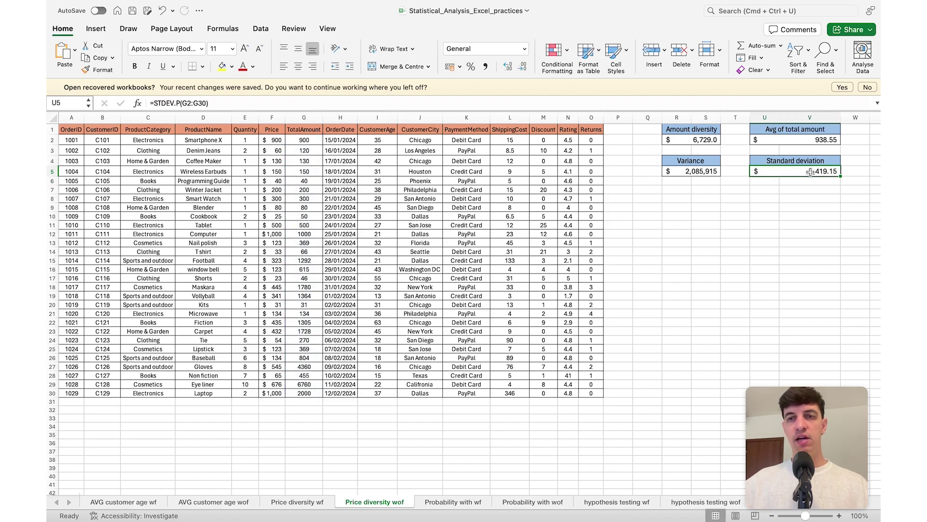
# - Inspect the S suffix of the VAR.S formula in the Variance cell without editing it
pyautogui.click(708, 173)
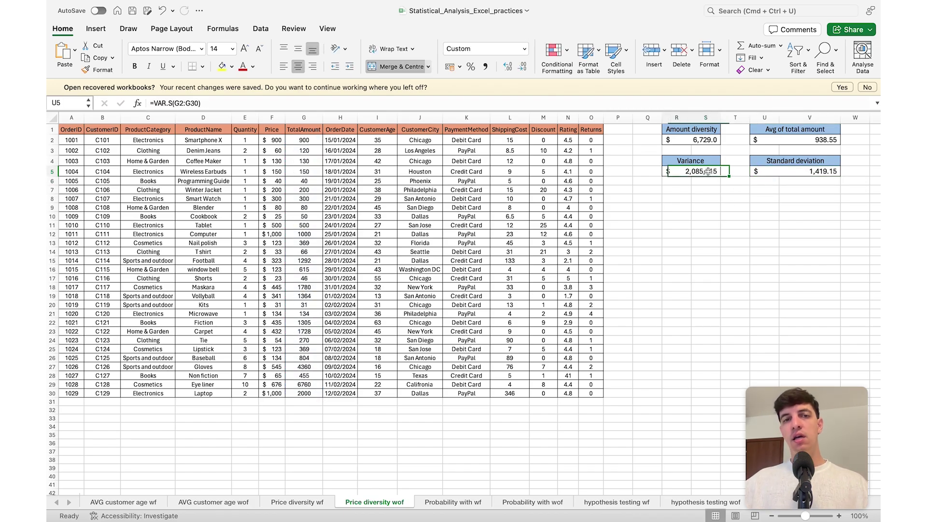
pyautogui.click(170, 102)
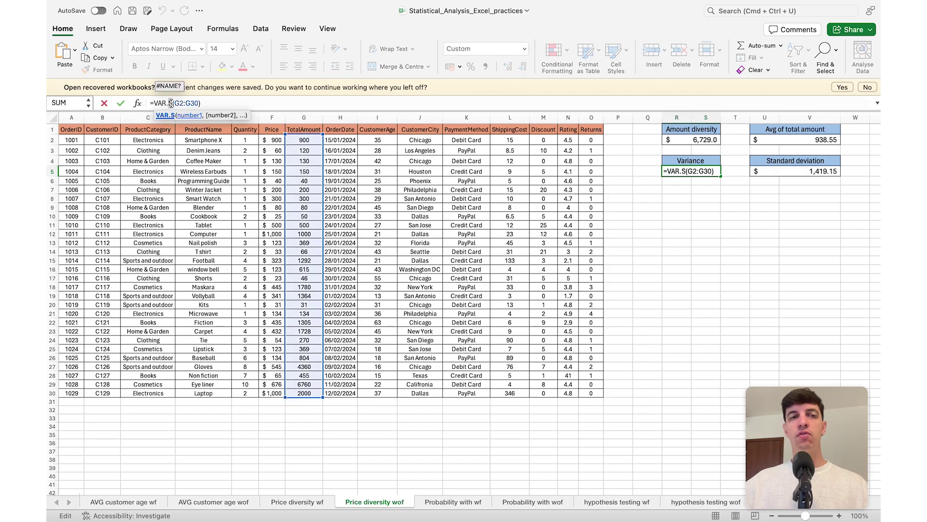
pyautogui.press('Return')
pyautogui.click(509, 418)
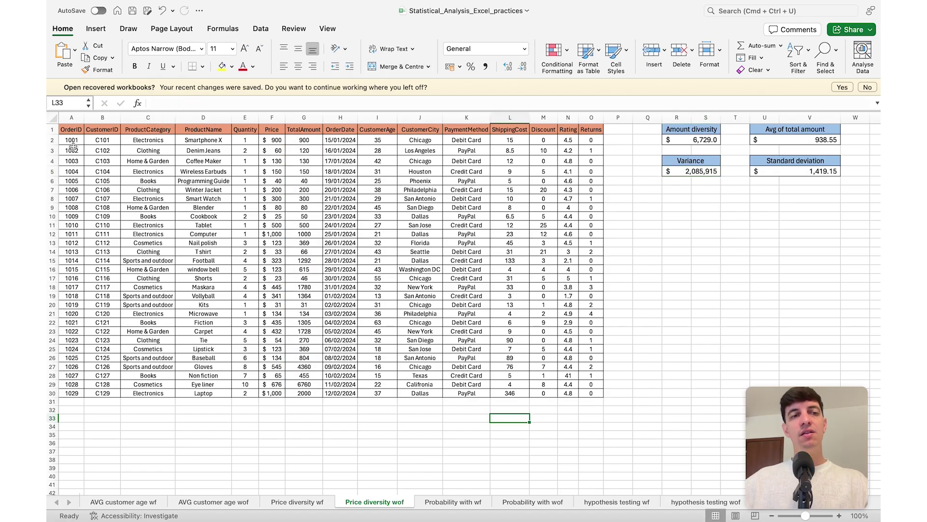
# - Highlight the order records in A2:O30 and re-examine the S suffix of the Variance formula in R5
pyautogui.moveTo(72, 144); pyautogui.dragTo(585, 396)
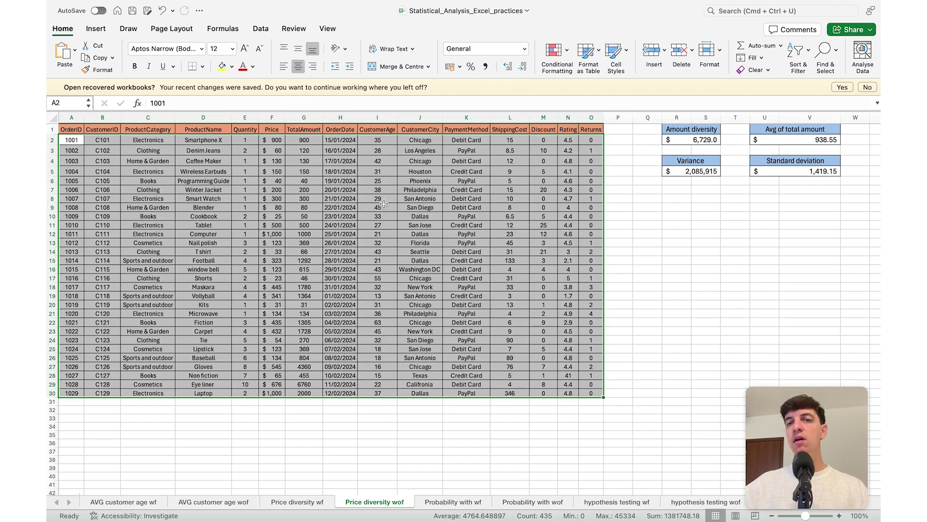
pyautogui.click(701, 175)
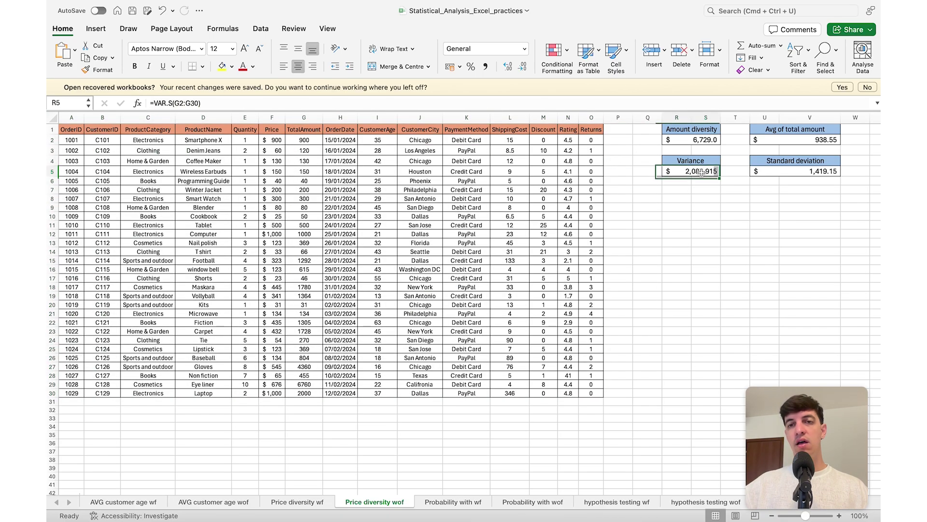
pyautogui.click(173, 104)
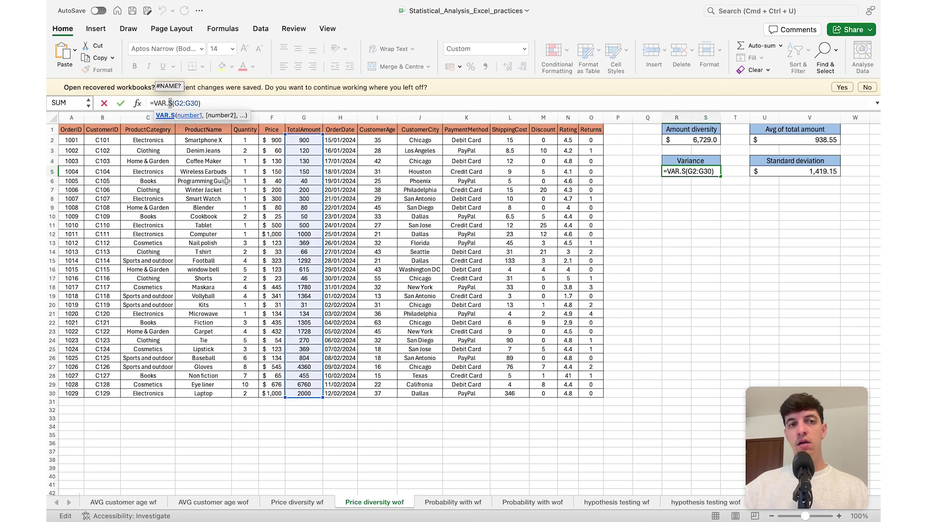
pyautogui.press('Return')
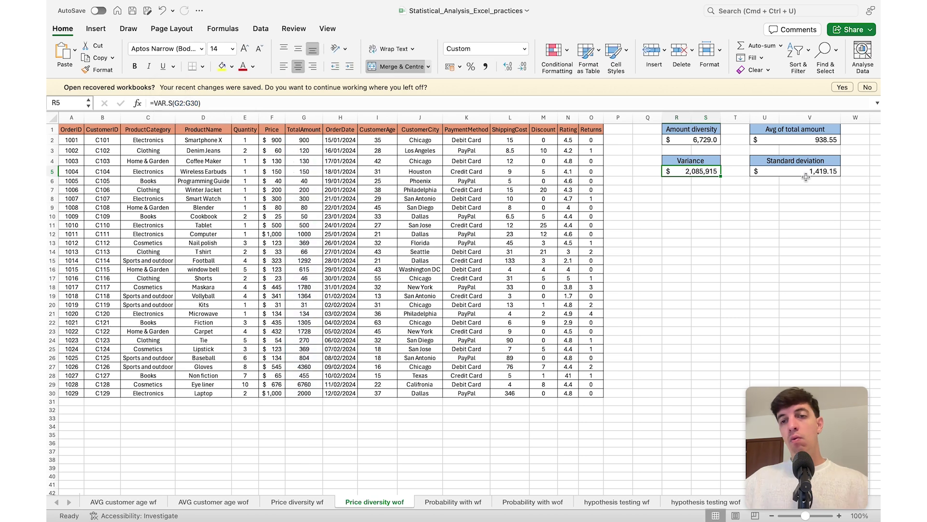
# - Inspect the P suffix of the STDEV.P formula in U5 and highlight the whole order table A1:O30, including its headers
pyautogui.click(807, 174)
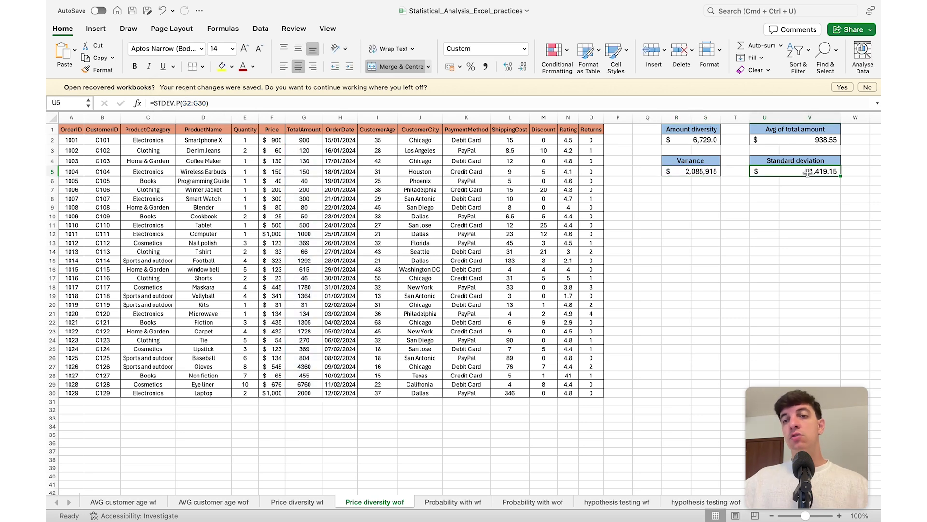
pyautogui.doubleClick(177, 103)
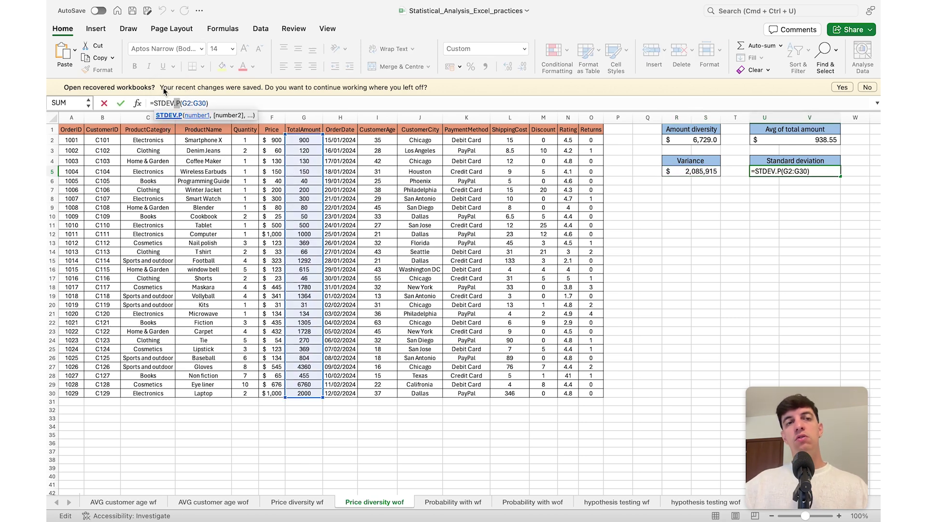
pyautogui.click(99, 142)
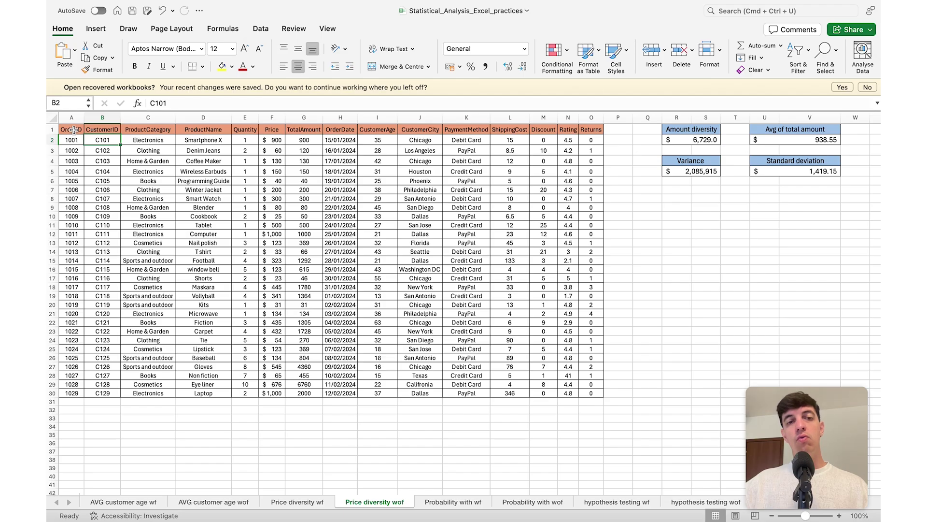
pyautogui.moveTo(74, 129); pyautogui.dragTo(585, 393)
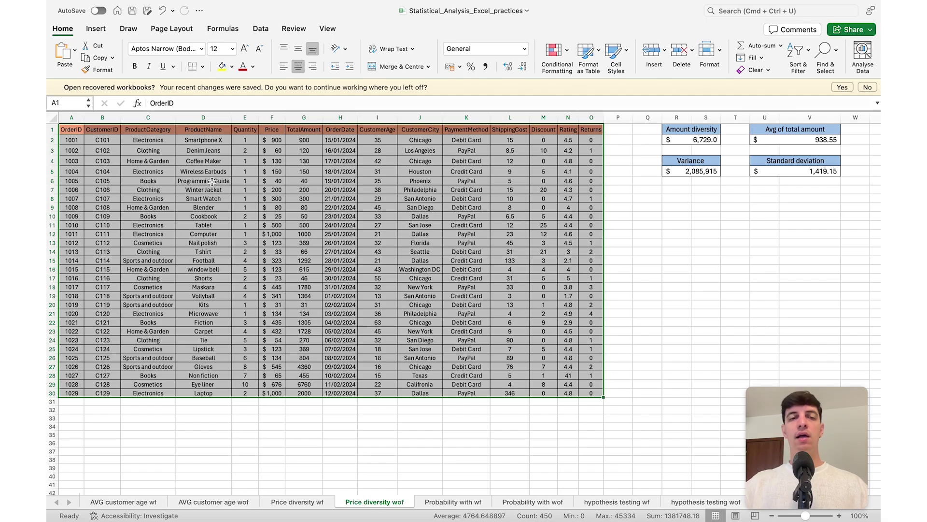
pyautogui.click(212, 181)
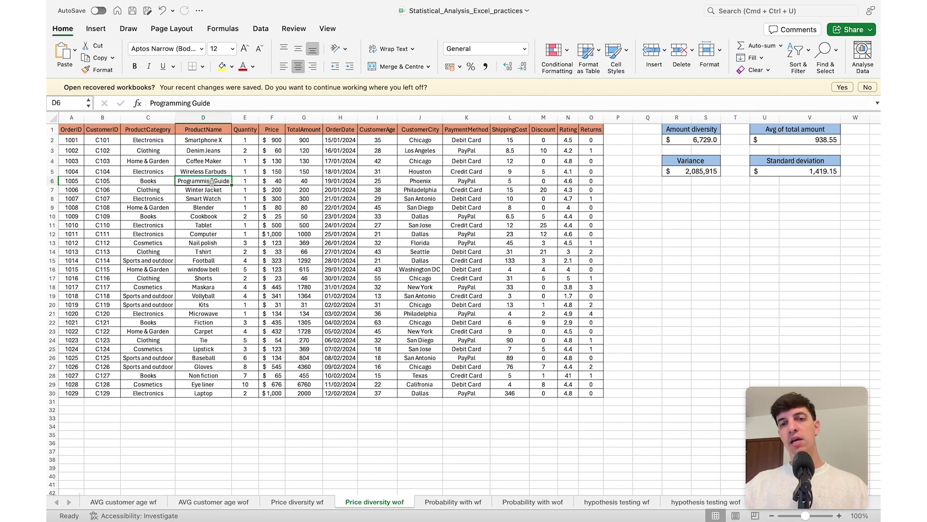